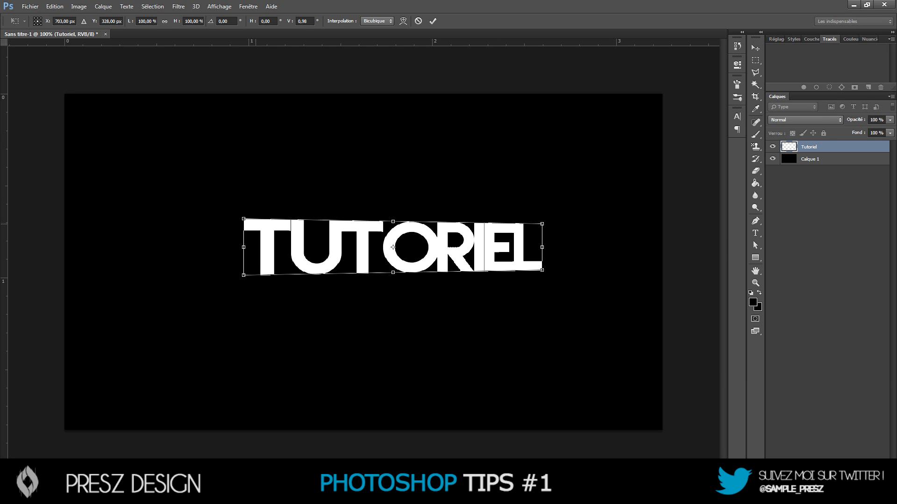
# Distort the TUTORIEL text in perspective so its first letter becomes the tallest, and apply the transformation.
pyautogui.moveTo(243, 219)
pyautogui.mouseDown()
pyautogui.moveTo(245, 230)
pyautogui.moveTo(246, 211)
pyautogui.mouseUp()
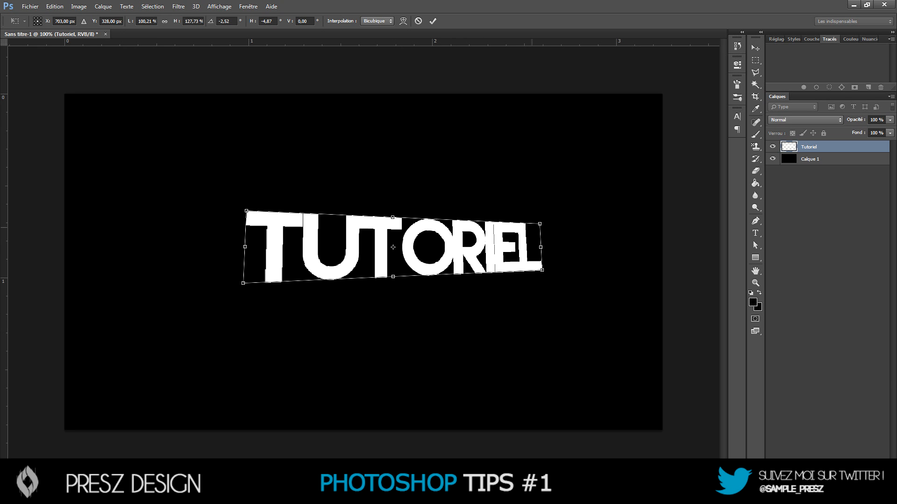
pyautogui.moveTo(392, 246)
pyautogui.mouseDown()
pyautogui.moveTo(380, 248)
pyautogui.moveTo(393, 248)
pyautogui.mouseUp()
pyautogui.moveTo(392, 216); pyautogui.dragTo(395, 191)
pyautogui.click(433, 21)
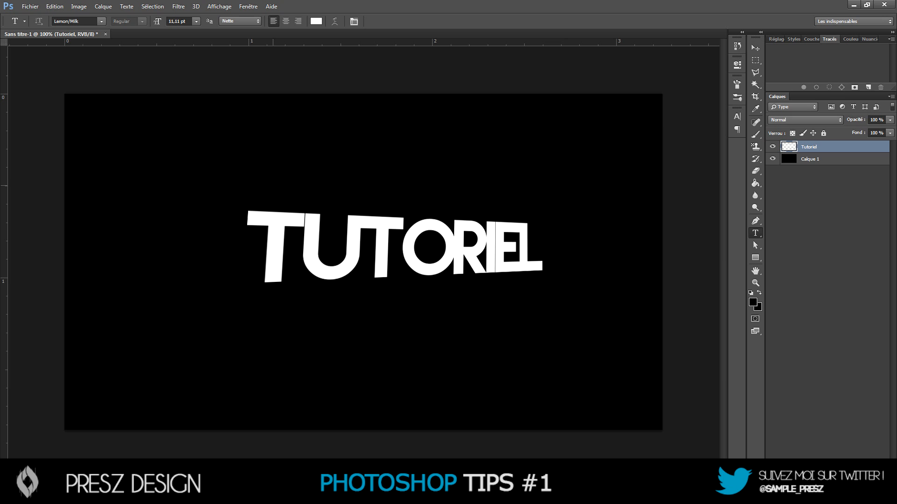
# Create a new transparent 1280 × 720 pixel document at 1000 pixels/inch and activate the Paint Bucket tool.
pyautogui.hotkey('alt', 'f')
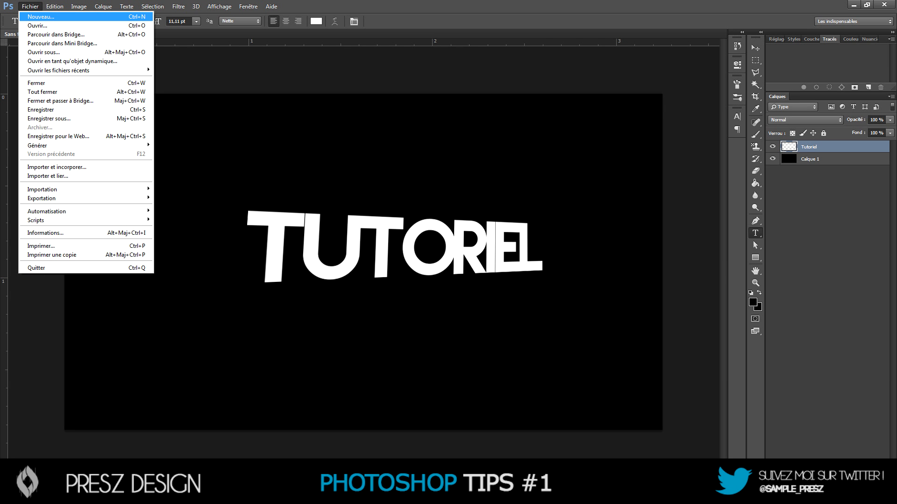
pyautogui.press('Return')
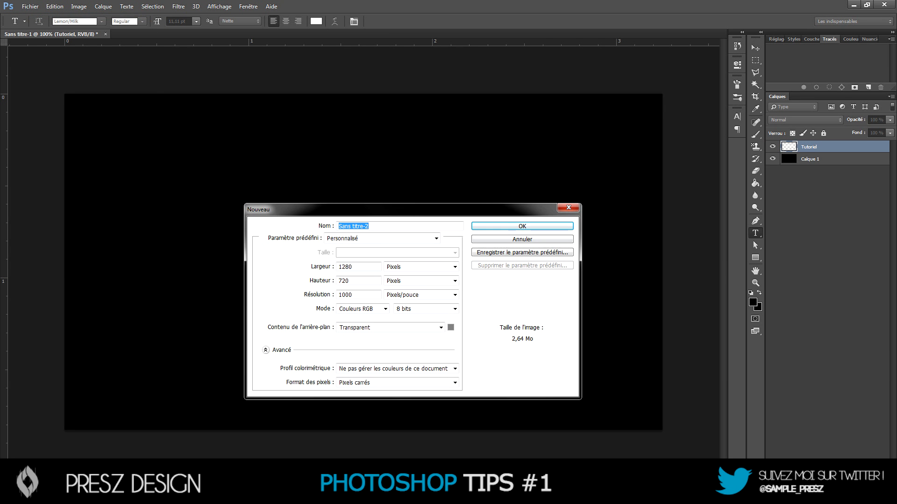
pyautogui.press('Return')
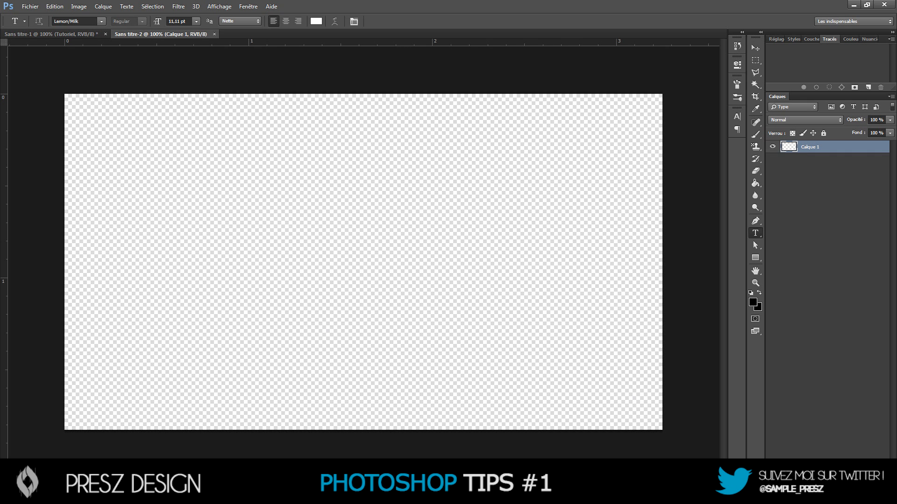
pyautogui.press('g')
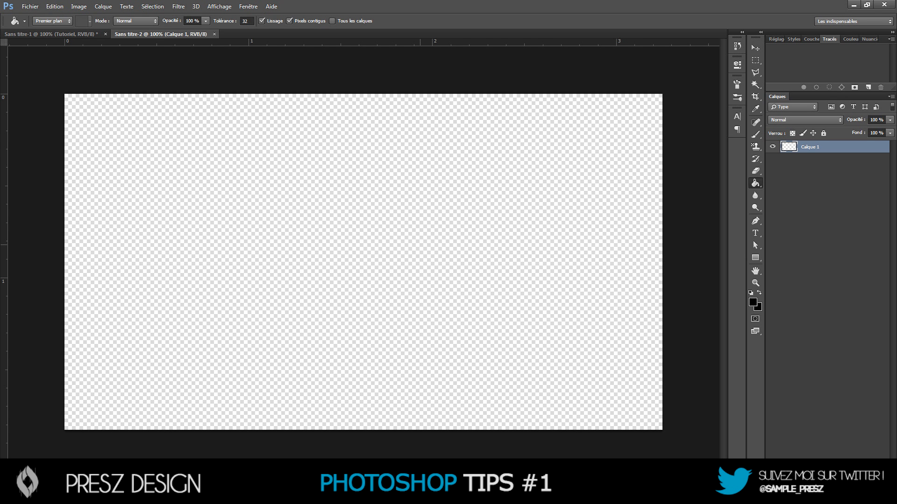
# Place the FaZe.png logo as an embedded image, scale it down slightly within the canvas and apply the placement.
pyautogui.click(30, 7)
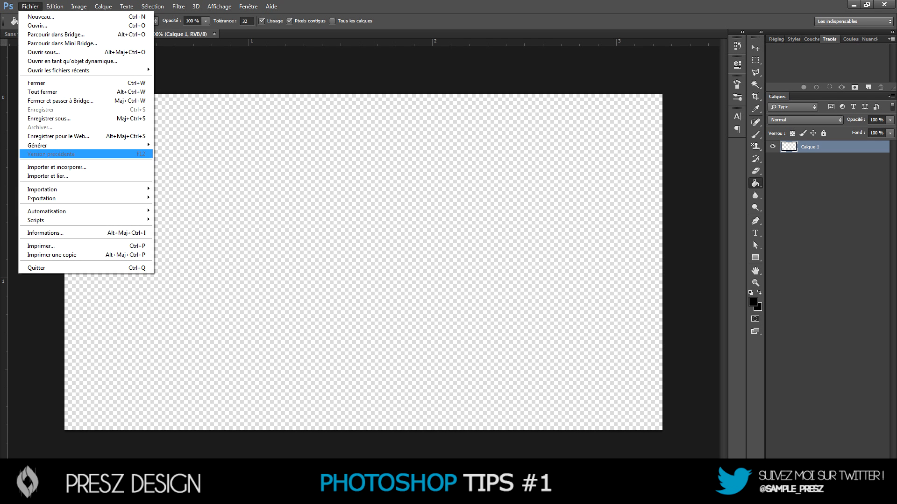
pyautogui.click(57, 167)
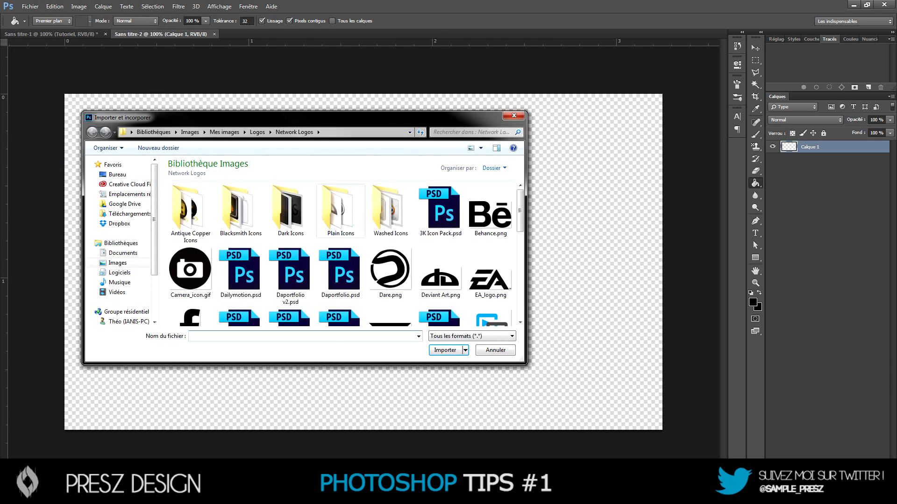
pyautogui.scroll(-3, 390, 262)
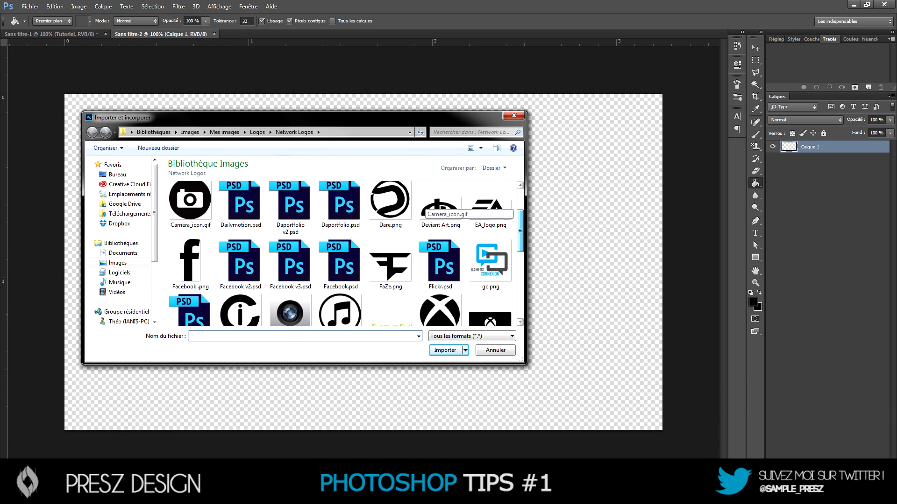
pyautogui.doubleClick(390, 262)
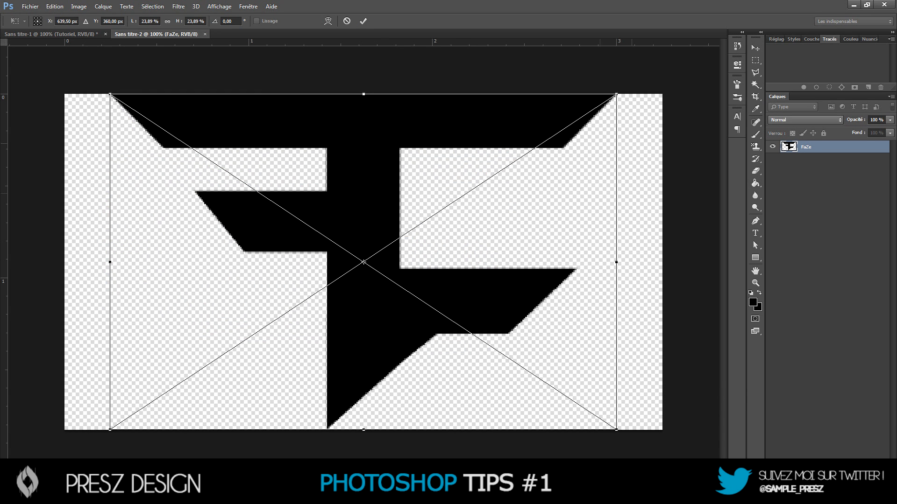
pyautogui.moveTo(617, 94); pyautogui.dragTo(555, 134)
pyautogui.press('Return')
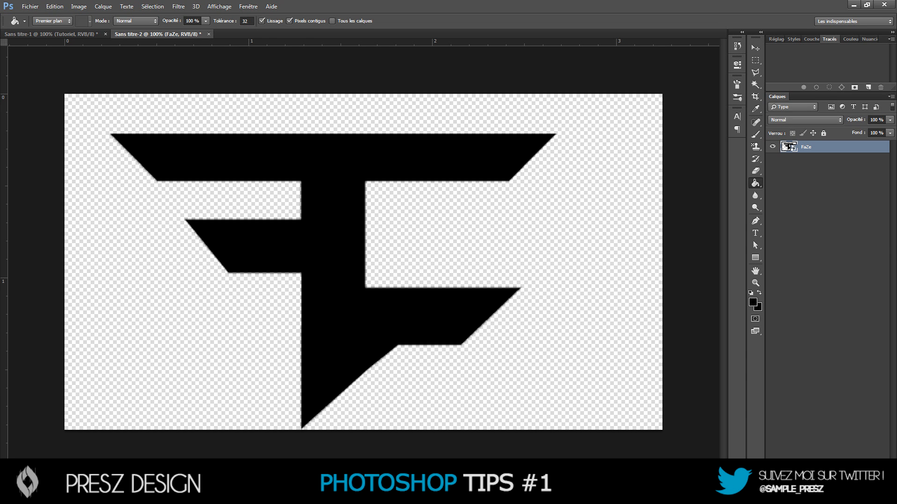
# Convert the FaZe logo's outline into a work path and export it for Illustrator as Sans titre-2.ai, replacing the existing file.
pyautogui.keyDown('ctrl'); pyautogui.click(789, 147); pyautogui.keyUp('ctrl')
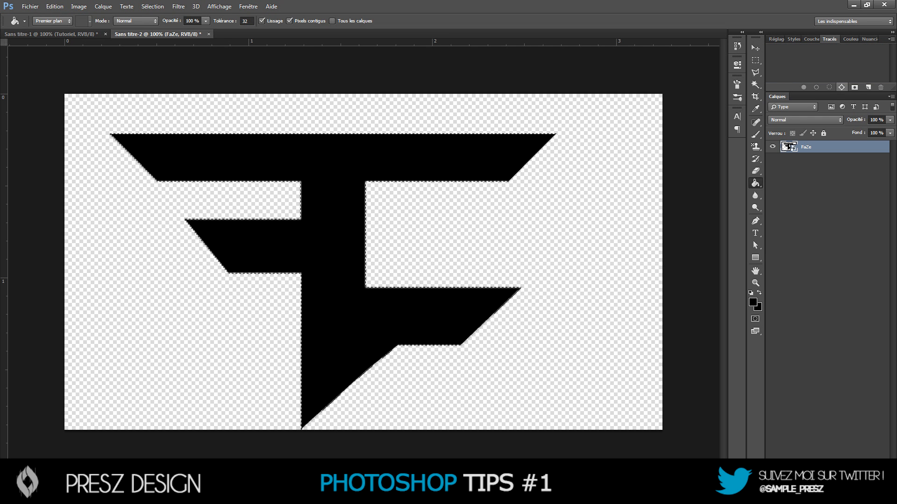
pyautogui.click(841, 87)
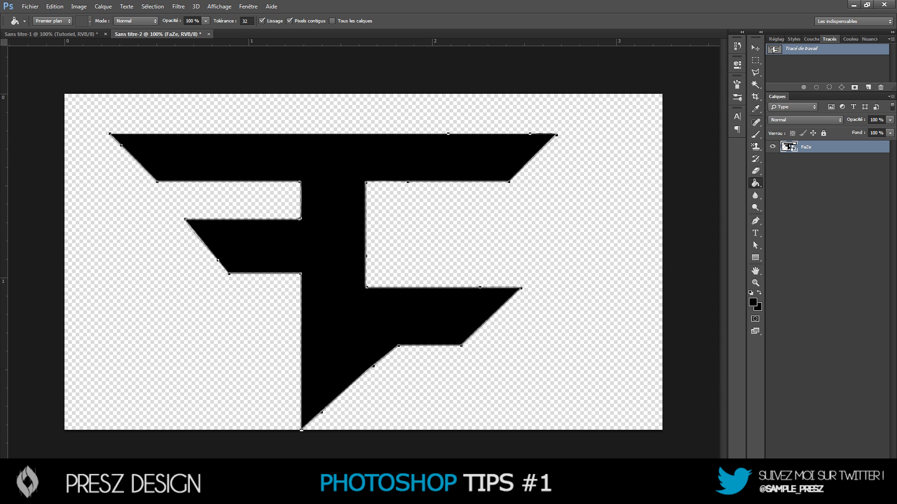
pyautogui.click(30, 6)
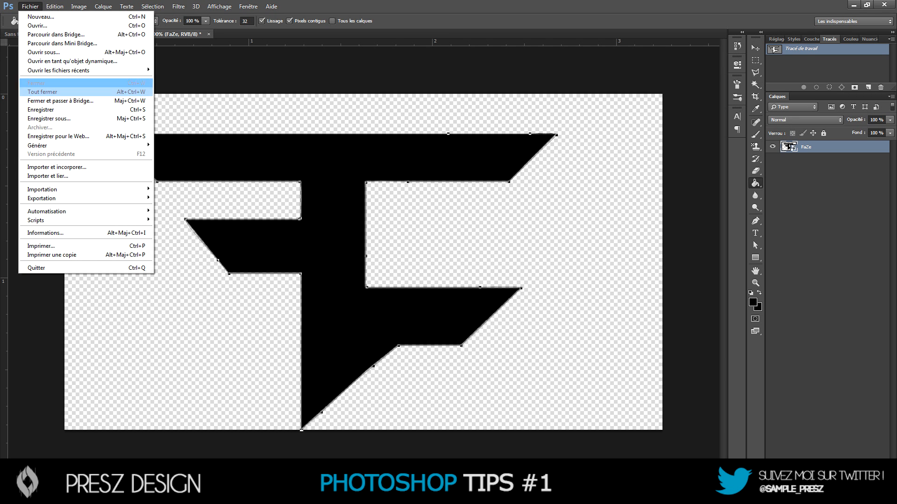
pyautogui.moveTo(117, 198)
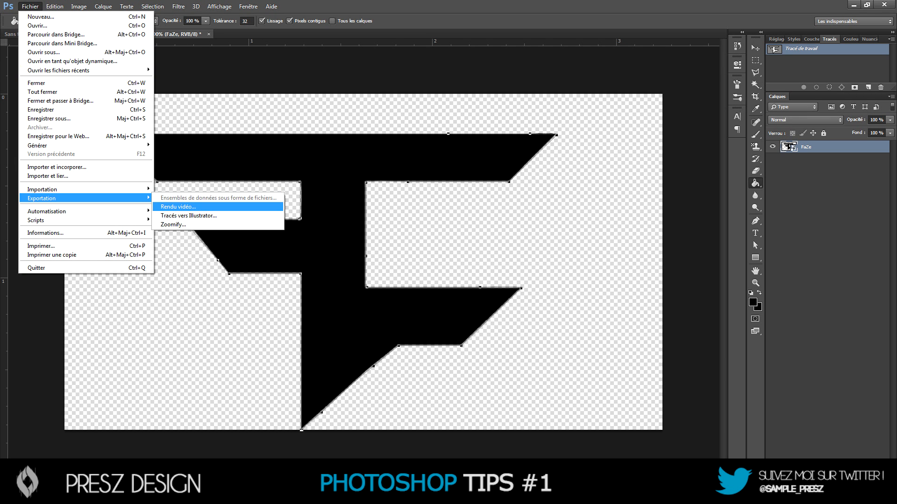
pyautogui.click(187, 216)
pyautogui.press('Return')
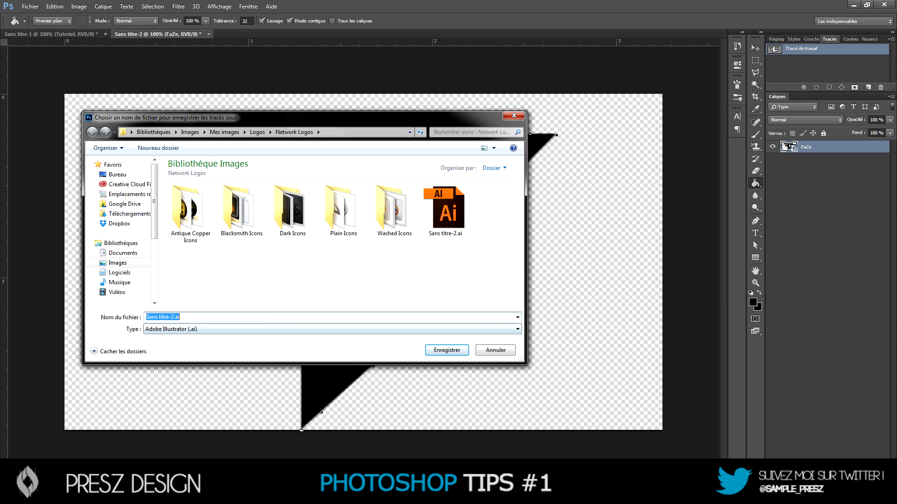
pyautogui.press('Return')
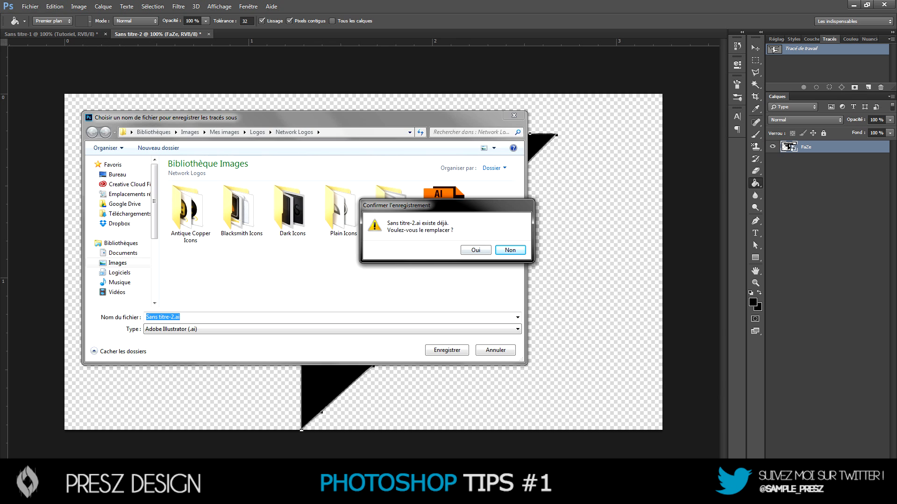
pyautogui.click(477, 252)
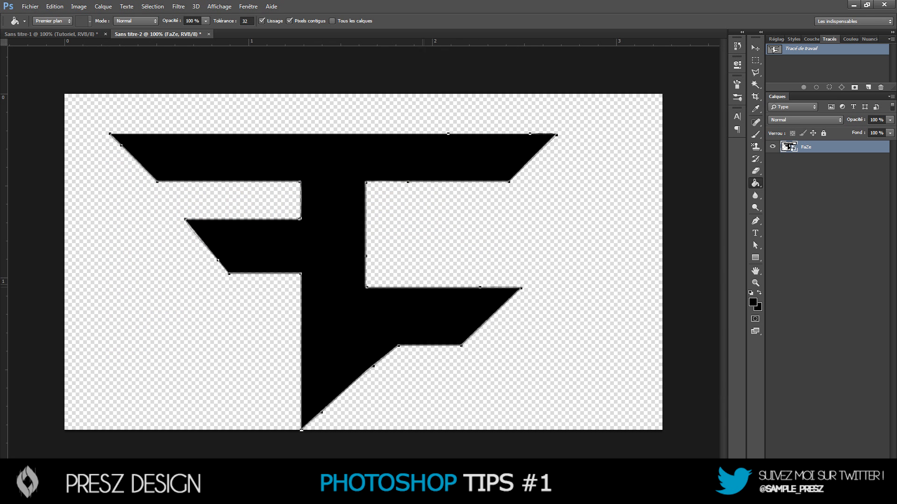
# Switch to Cinema 4D and open Sans titre-2.ai under the same name with the default Illustrator import settings.
pyautogui.click(385, 453)
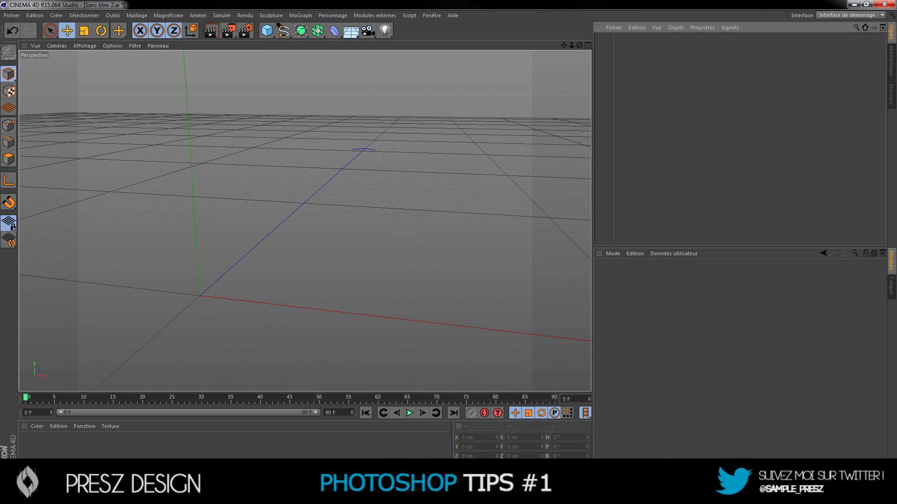
pyautogui.click(12, 15)
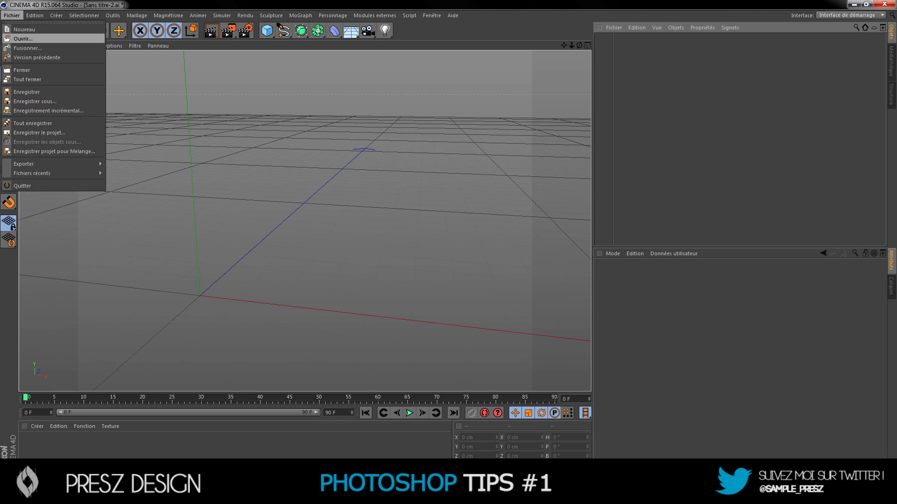
pyautogui.click(22, 39)
pyautogui.scroll(-2, 265, 151)
pyautogui.scroll(-5, 259, 159)
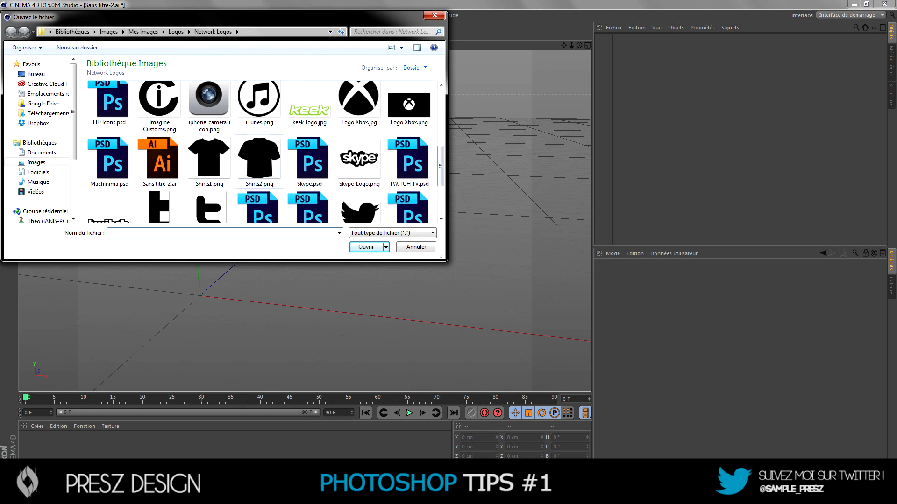
pyautogui.doubleClick(159, 158)
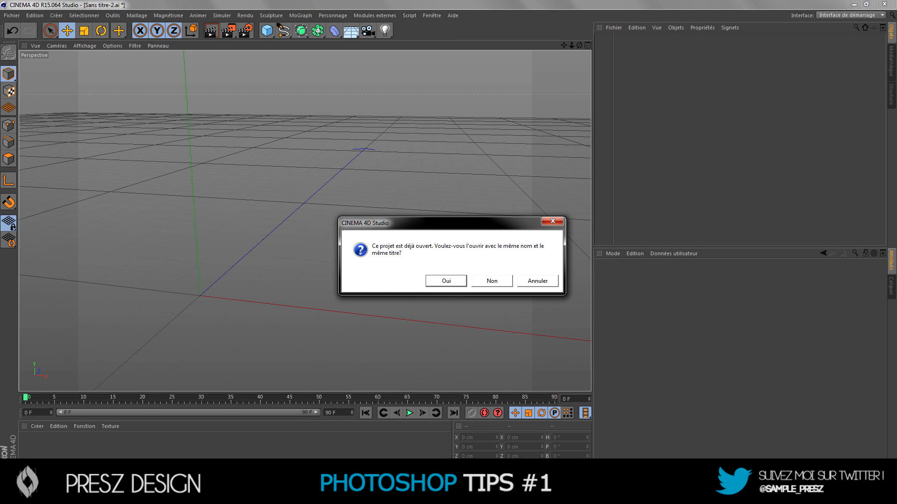
pyautogui.click(446, 282)
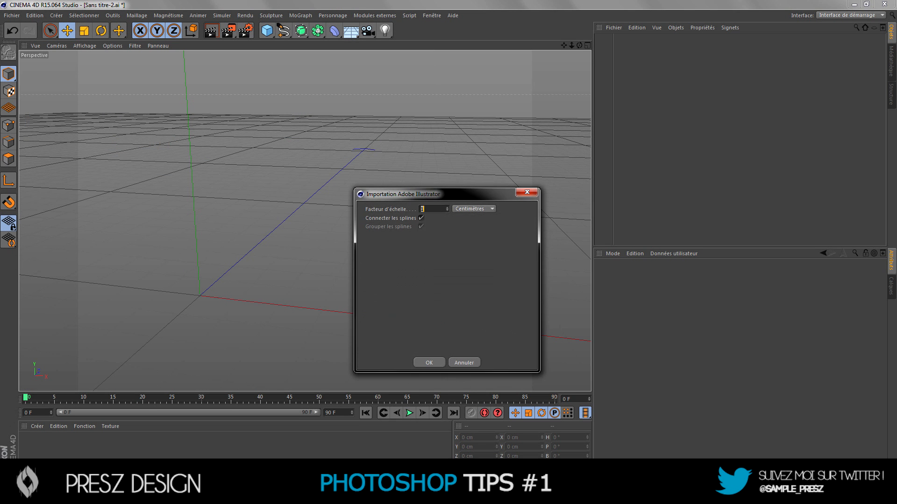
pyautogui.click(429, 363)
# Add an Extrusion generator and move the Sans titre-2 spline within the object hierarchy.
pyautogui.moveTo(579, 46); pyautogui.dragTo(467, 93)
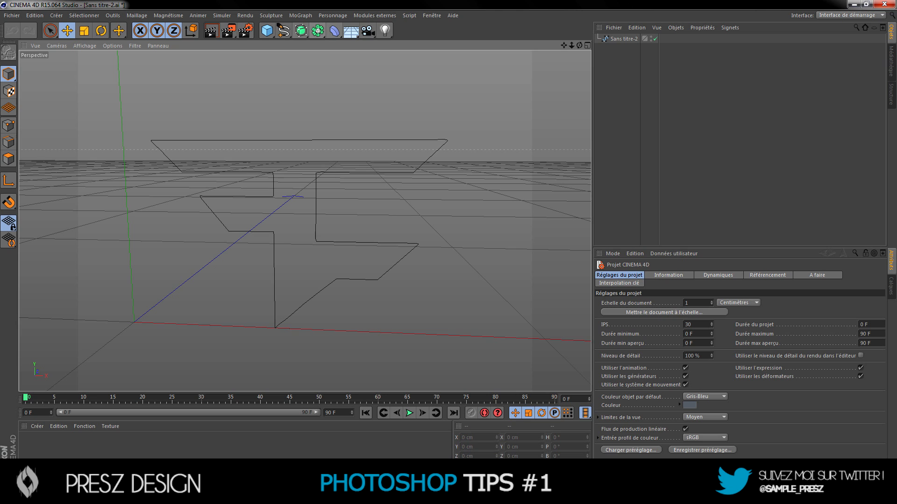
pyautogui.click(301, 30)
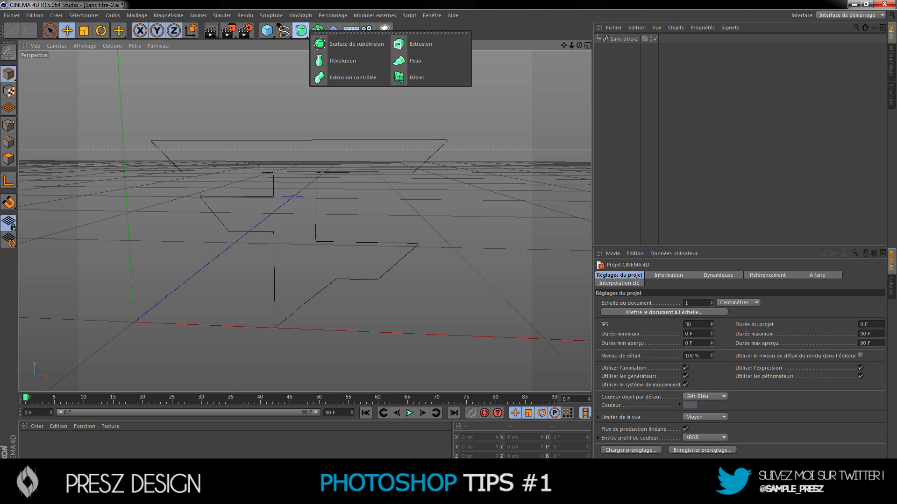
pyautogui.click(420, 44)
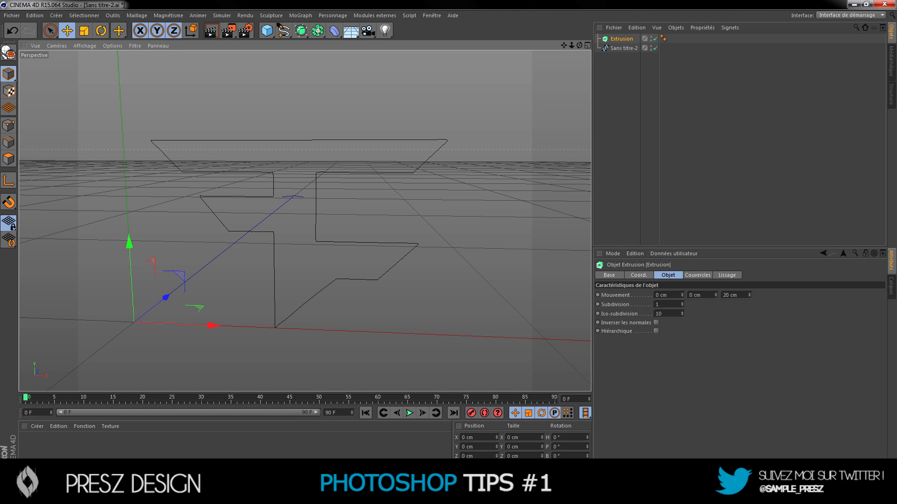
pyautogui.click(622, 49)
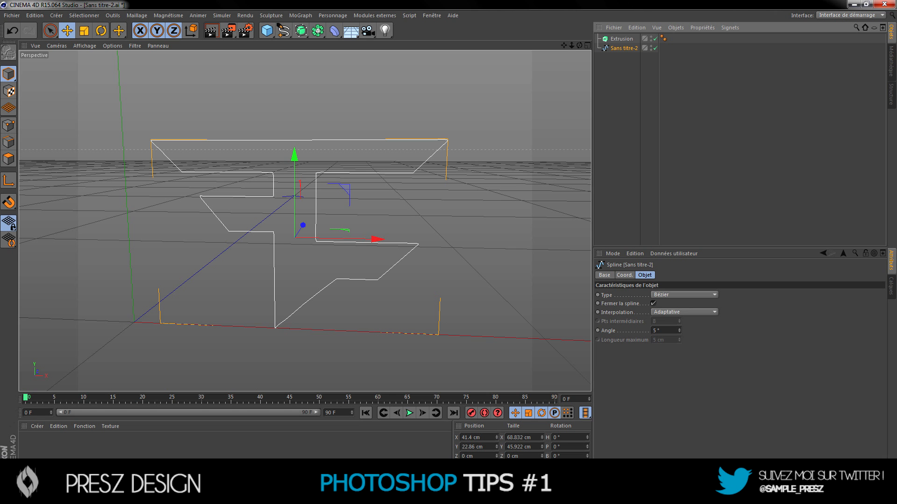
pyautogui.moveTo(622, 48); pyautogui.dragTo(870, 62)
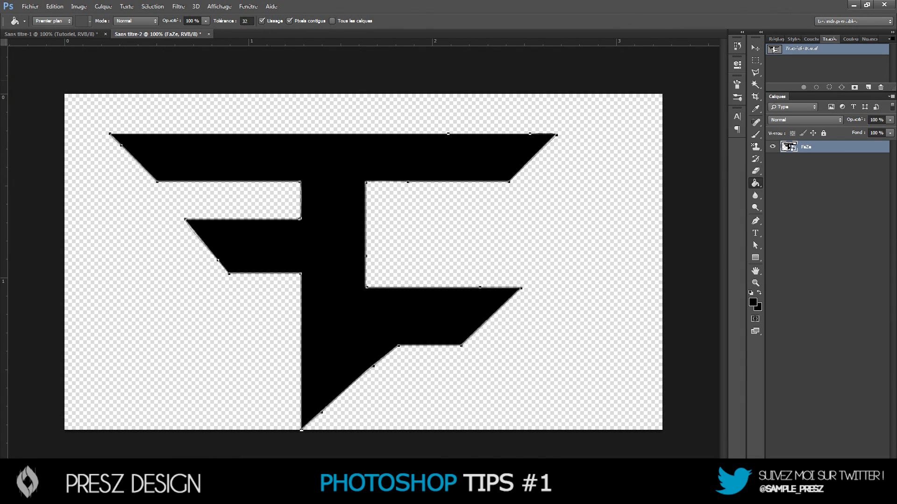
# Back in Photoshop, close the FaZe logo document without saving it.
pyautogui.click(209, 34)
pyautogui.click(450, 186)
# Create a new transparent document with the preset settings and fill its layer with the black foreground colour.
pyautogui.click(30, 7)
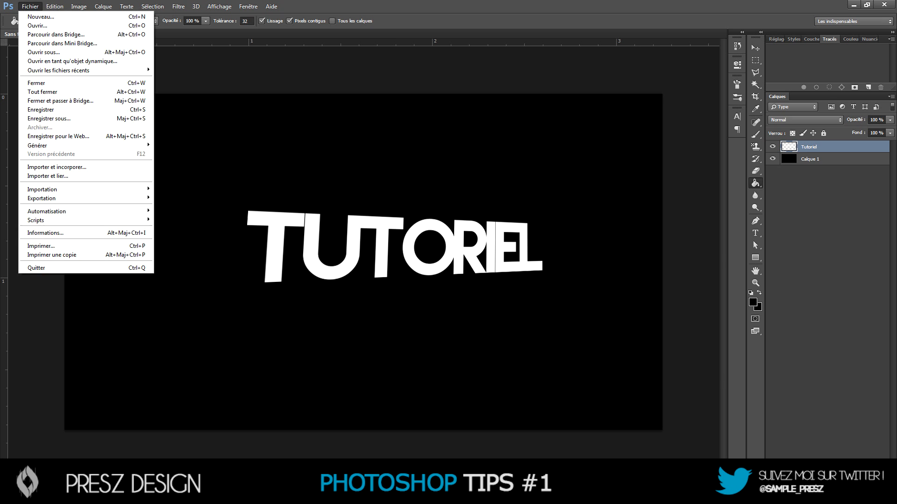
pyautogui.click(40, 16)
pyautogui.press('Return')
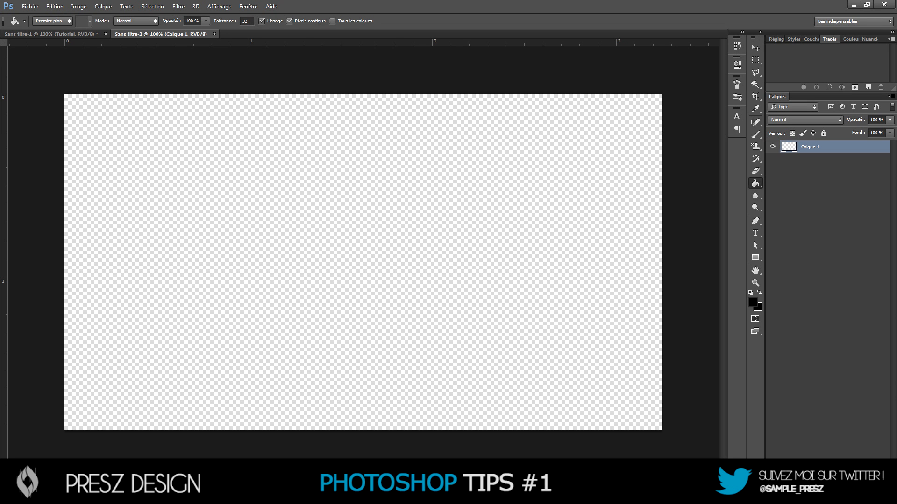
pyautogui.hotkey('alt', 'BackSpace')
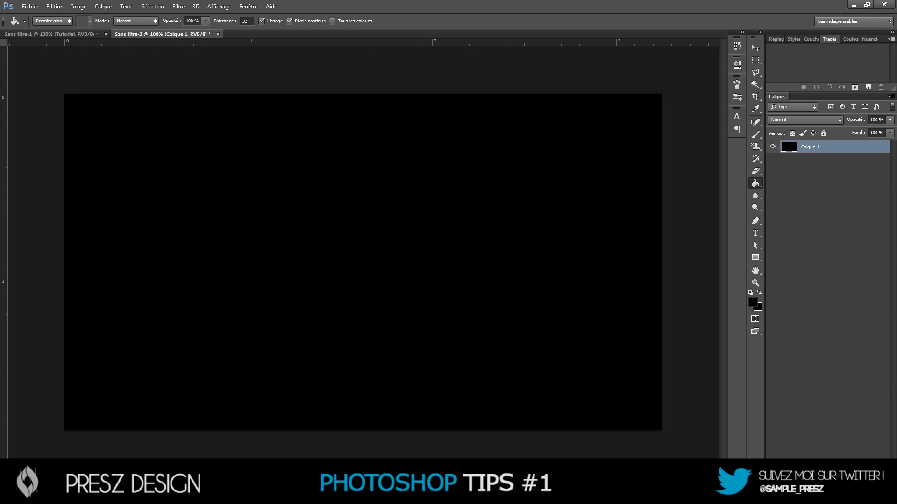
# Enable a gradient overlay on Calque 1, open its gradient for editing and browse the preset gradients.
pyautogui.doubleClick(845, 148)
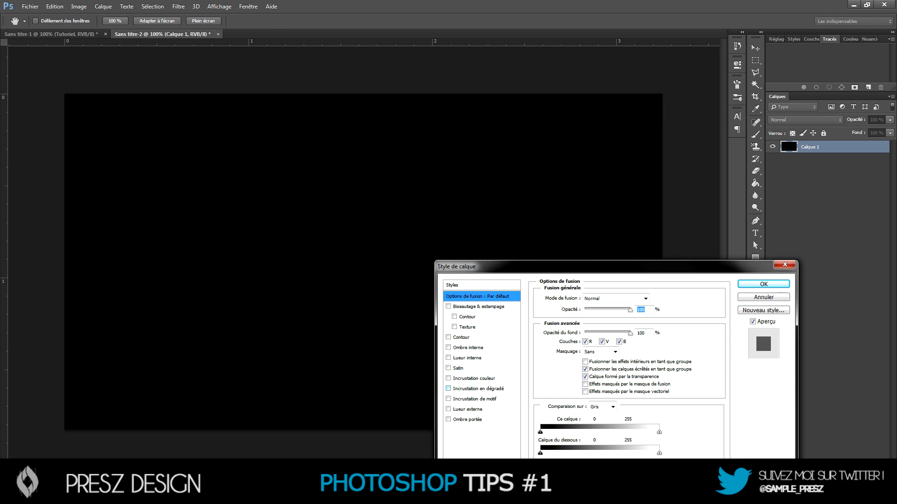
pyautogui.click(478, 389)
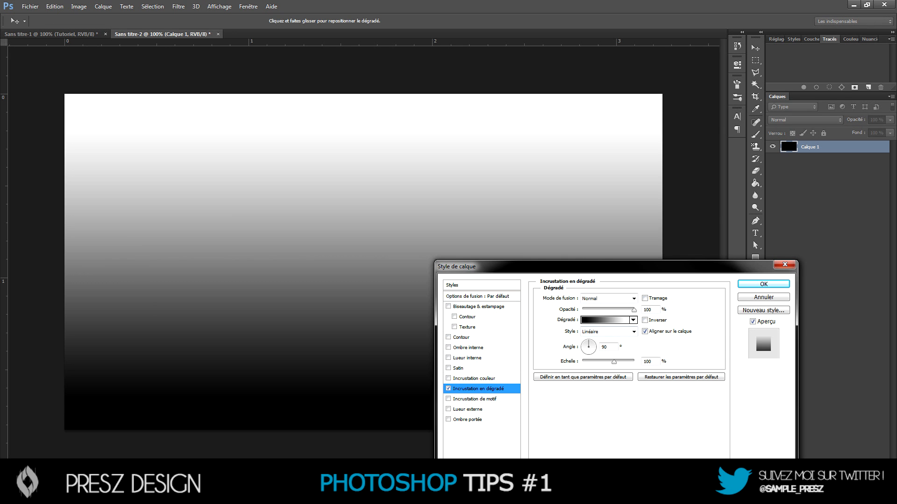
pyautogui.click(606, 320)
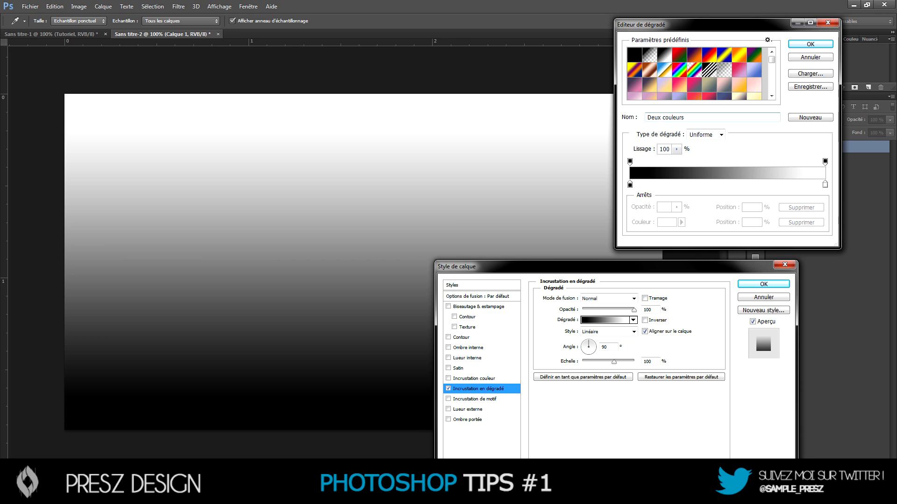
pyautogui.scroll(-5, 694, 74)
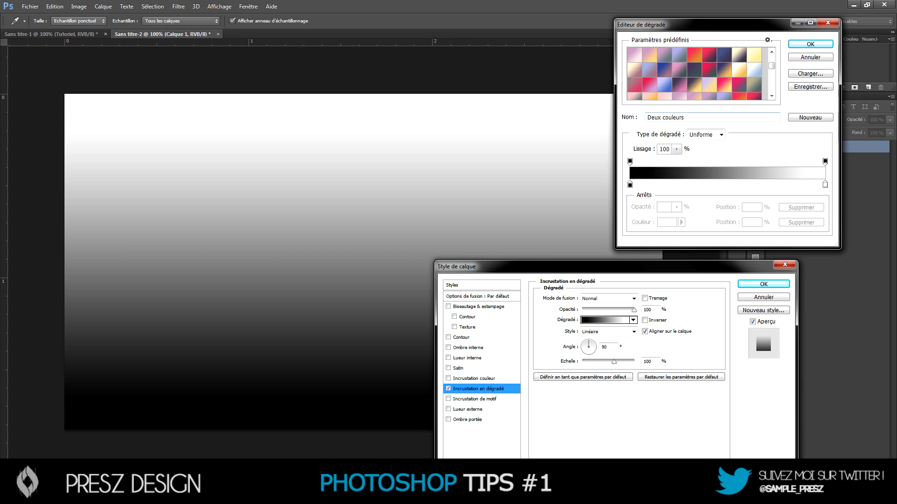
pyautogui.scroll(-8, 694, 74)
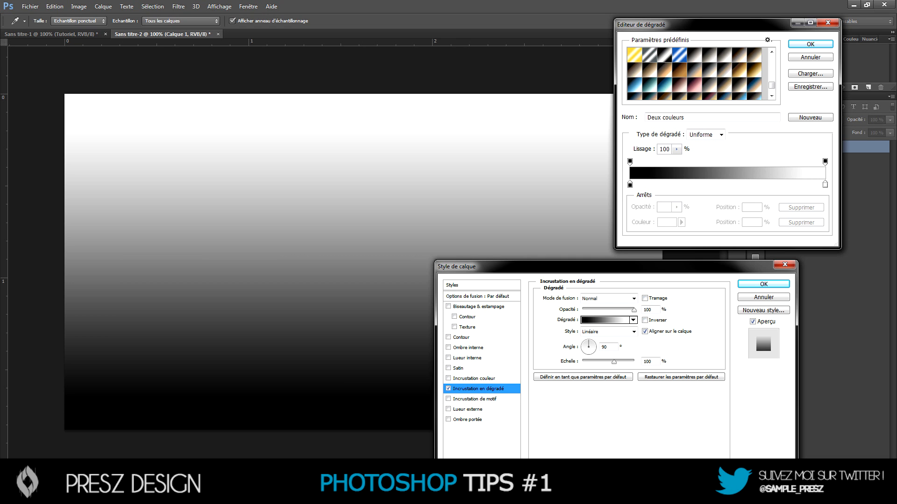
pyautogui.scroll(10, 695, 74)
pyautogui.scroll(-5, 694, 75)
pyautogui.scroll(-5, 694, 74)
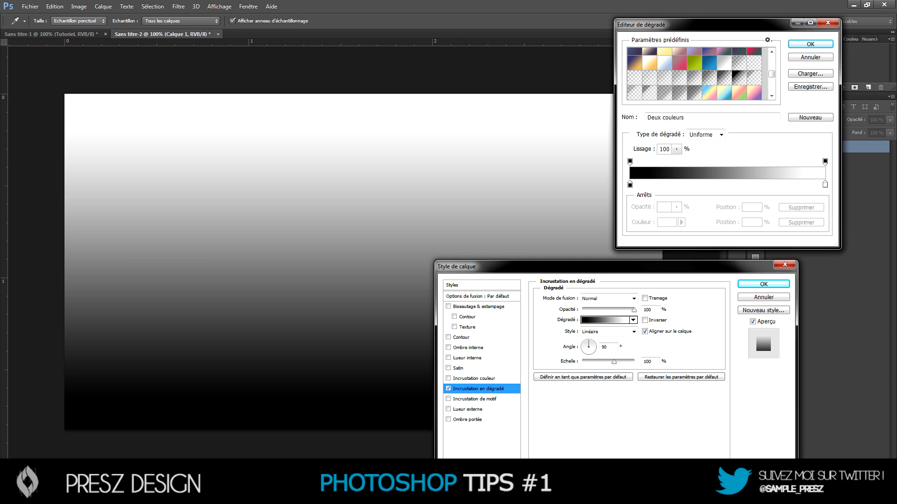
pyautogui.scroll(5, 695, 74)
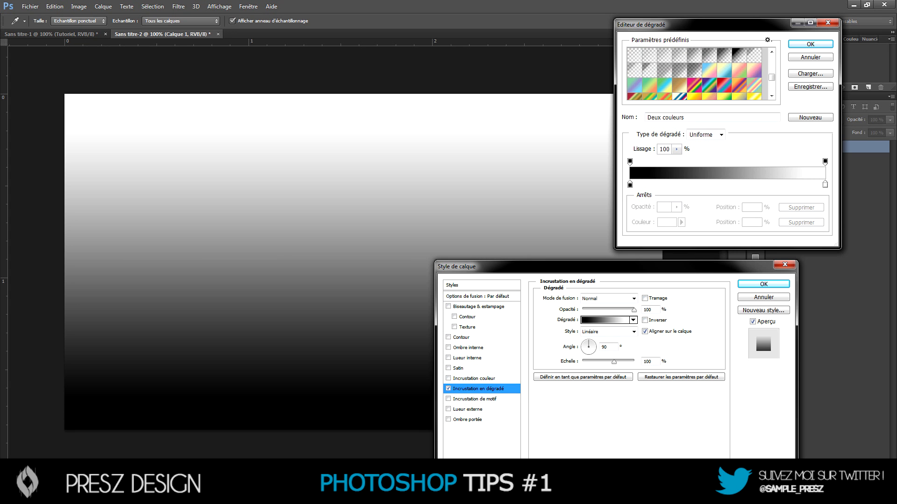
# Load a gradient file (.grd) from the gradients folder into the editor's presets.
pyautogui.click(810, 73)
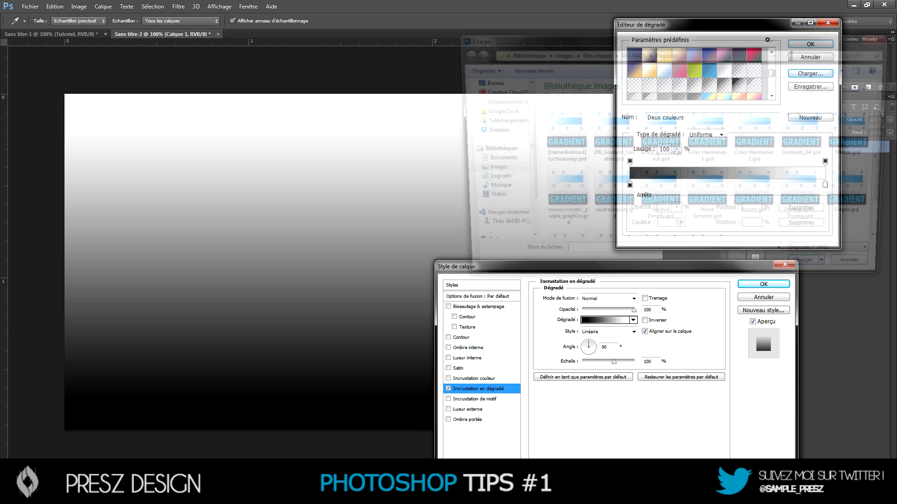
pyautogui.scroll(-1, 710, 175)
pyautogui.scroll(1, 659, 213)
pyautogui.scroll(-1, 660, 212)
pyautogui.doubleClick(609, 212)
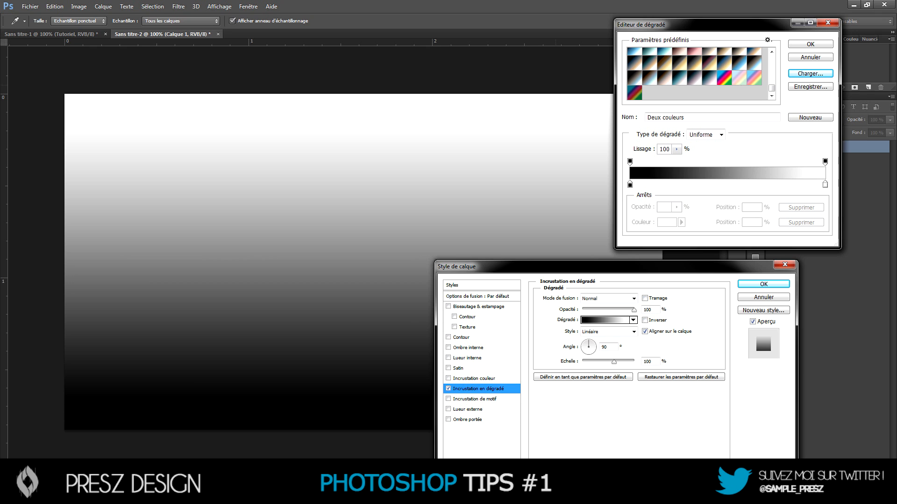
# Apply the Blue preset gradient and set its starting colour stop to dark blue #152f41.
pyautogui.scroll(-10, 695, 74)
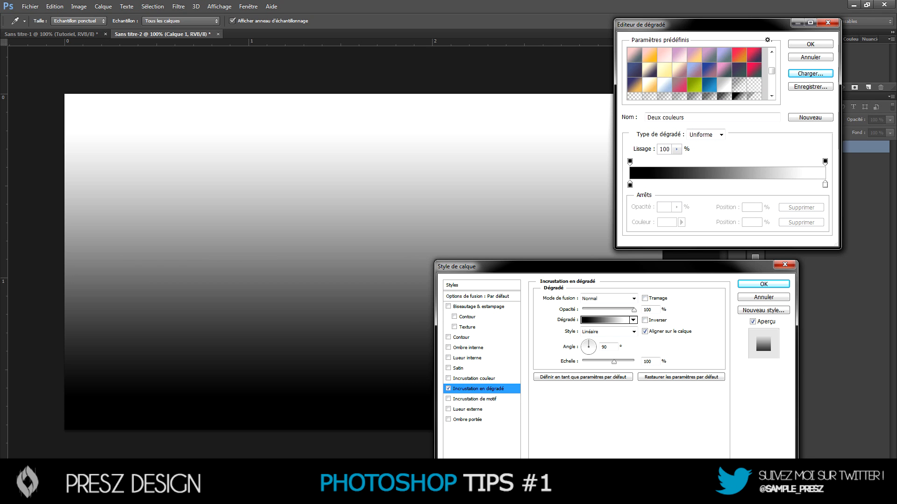
pyautogui.click(709, 85)
pyautogui.click(630, 185)
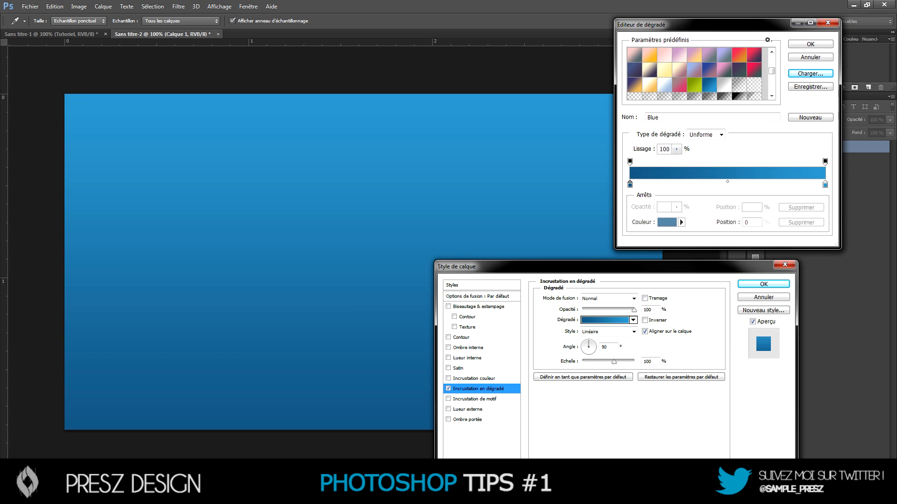
pyautogui.click(667, 222)
pyautogui.click(728, 201)
pyautogui.moveTo(727, 201); pyautogui.dragTo(731, 211)
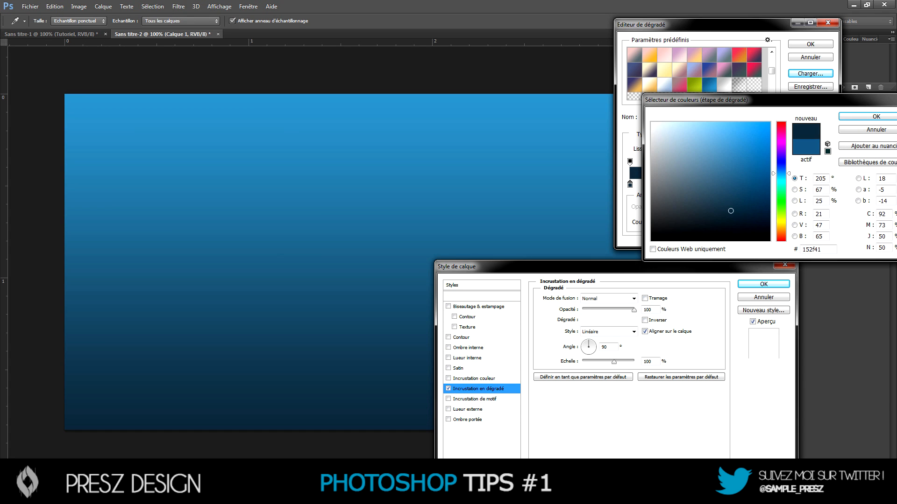
pyautogui.click(873, 116)
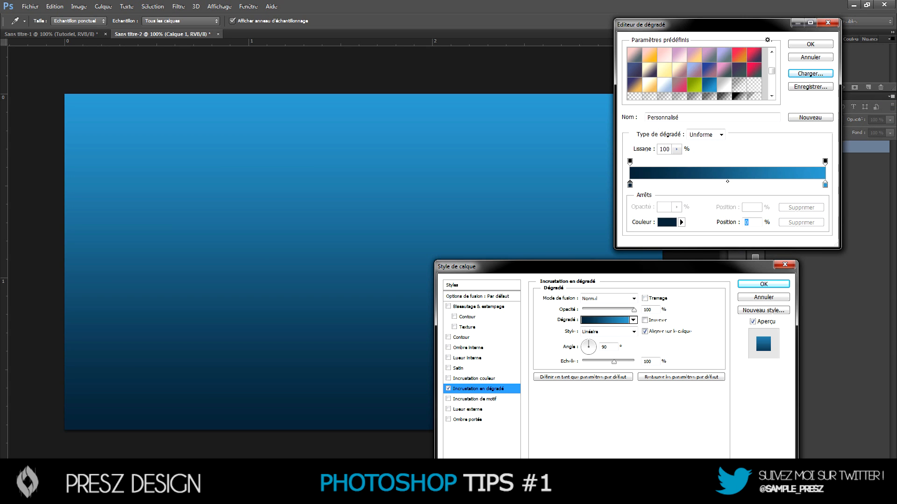
# Set the gradient's end colour stop to a darker, muted blue.
pyautogui.doubleClick(824, 185)
pyautogui.moveTo(758, 199)
pyautogui.mouseDown()
pyautogui.moveTo(747, 199)
pyautogui.moveTo(744, 180)
pyautogui.mouseUp()
pyautogui.moveTo(734, 172)
pyautogui.mouseDown()
pyautogui.moveTo(740, 162)
pyautogui.moveTo(729, 187)
pyautogui.mouseUp()
pyautogui.press('Return')
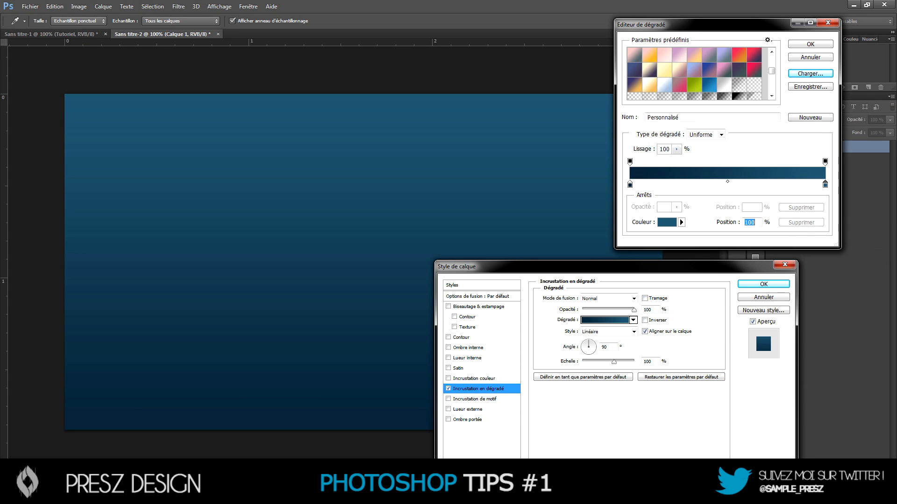
# Set the gradient's end colour stop to dark red #742828 and accept the edited gradient.
pyautogui.doubleClick(825, 185)
pyautogui.moveTo(781, 174); pyautogui.dragTo(781, 122)
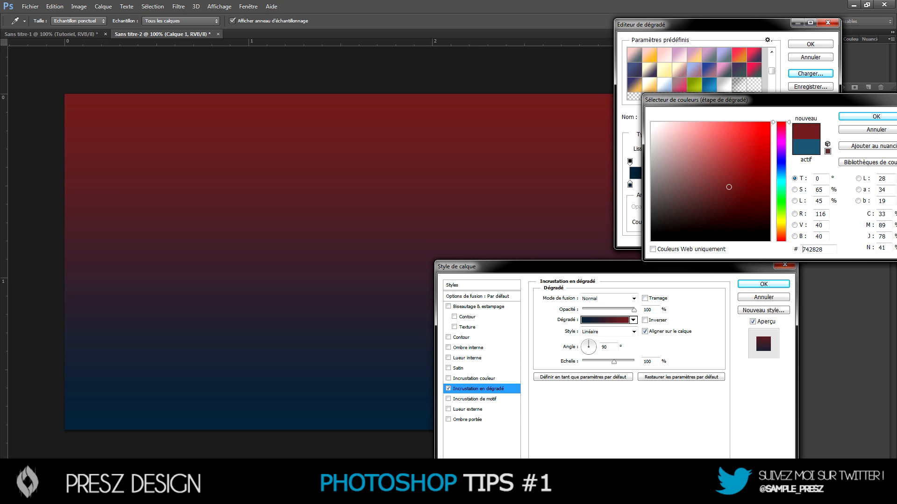
pyautogui.press('Return')
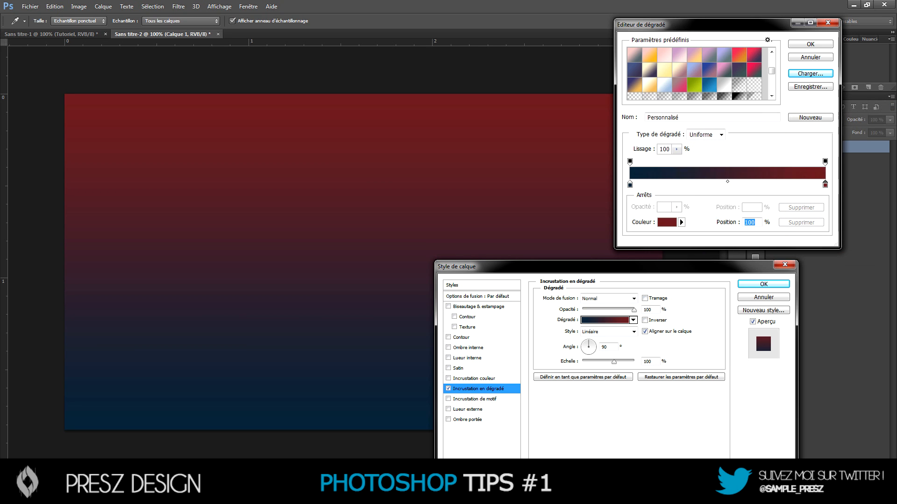
pyautogui.press('Return')
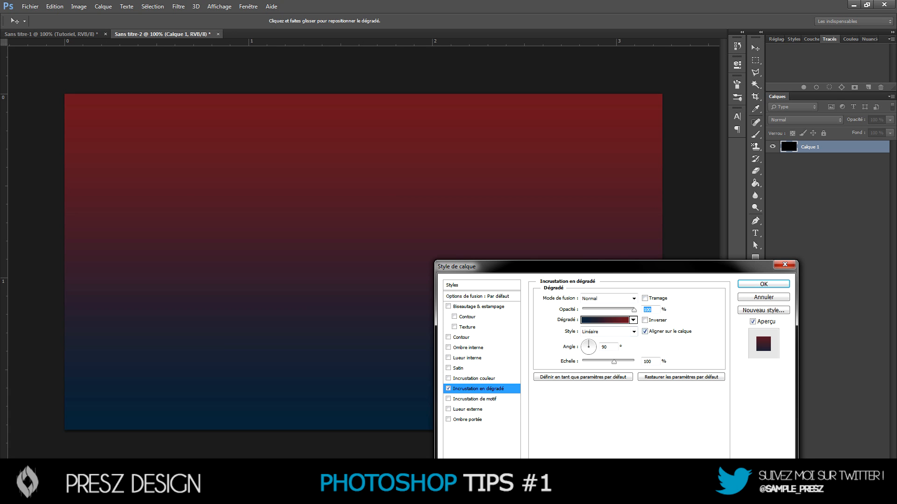
# Reopen the overlay's gradient for editing and set its end colour stop to blue #0371be.
pyautogui.click(633, 320)
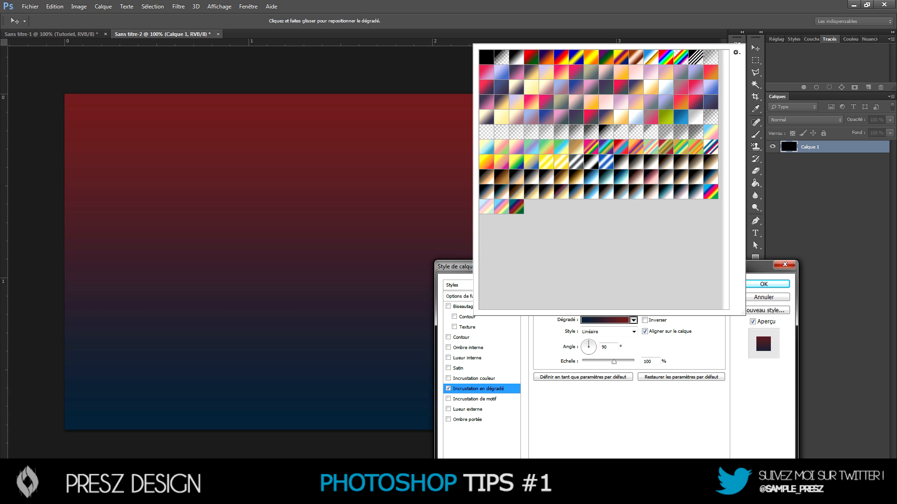
pyautogui.click(605, 320)
pyautogui.doubleClick(825, 185)
pyautogui.write('0371be')
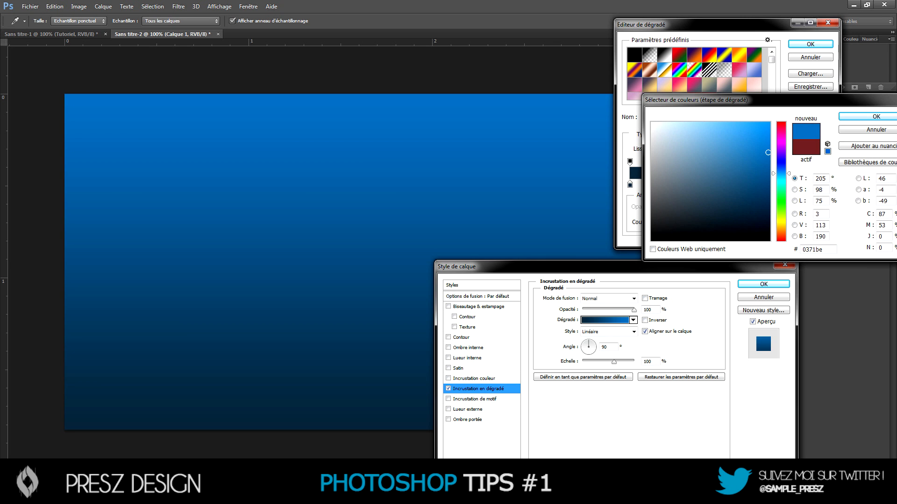
pyautogui.press('Return')
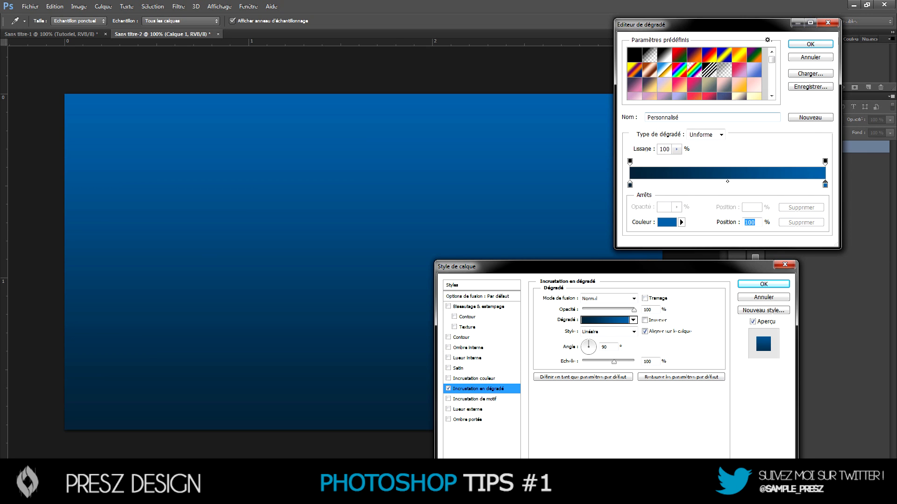
# Apply the "Noir, blanc" preset gradient and set its starting colour stop to blue #006fa2.
pyautogui.click(634, 56)
pyautogui.click(664, 55)
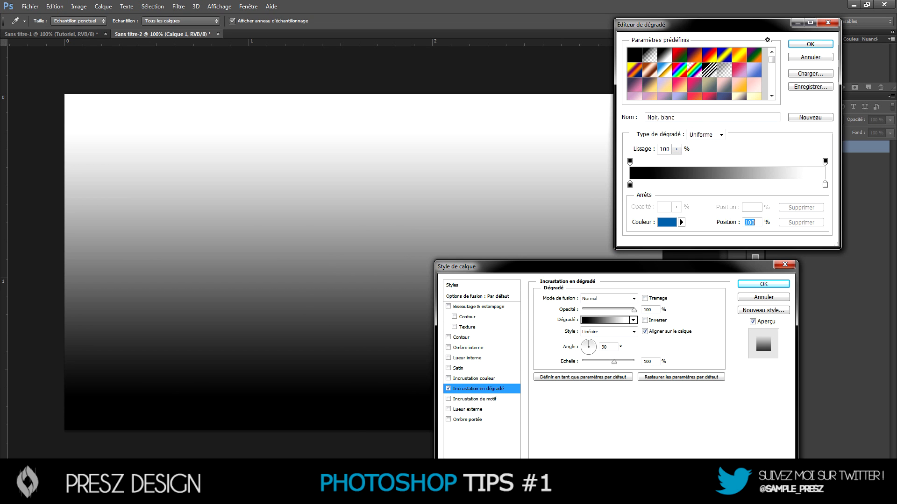
pyautogui.doubleClick(629, 184)
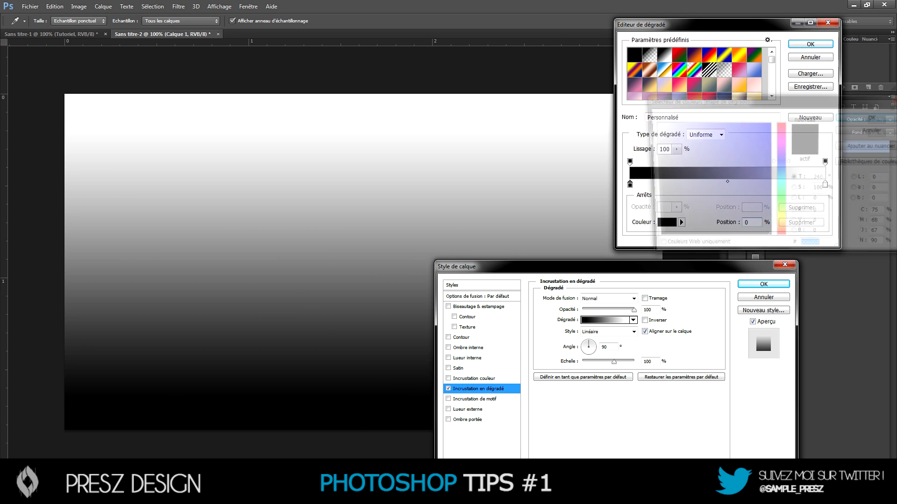
pyautogui.write('006fa2')
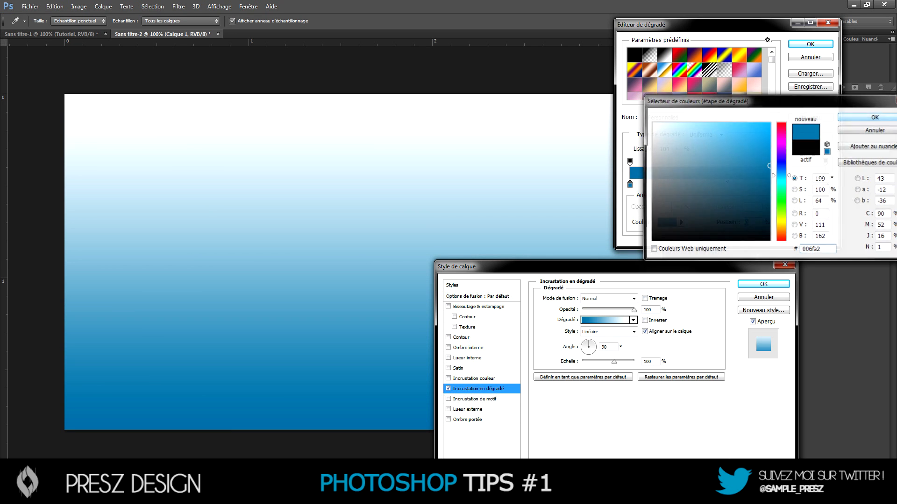
pyautogui.press('Return')
# Change the gradient's white end colour stop to a dark teal.
pyautogui.doubleClick(825, 184)
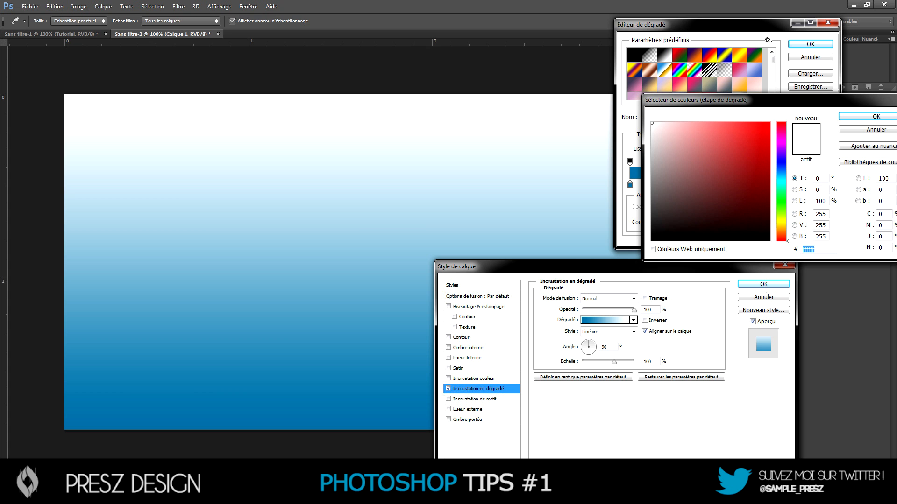
pyautogui.write('236474')
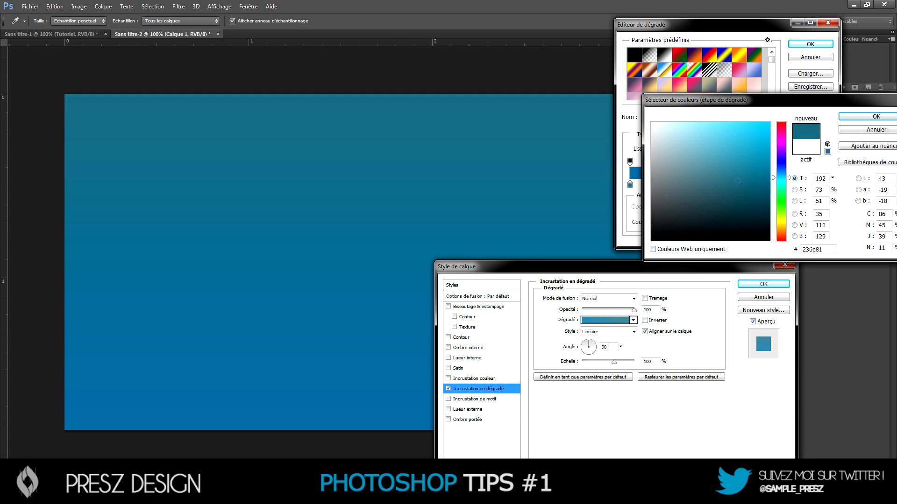
pyautogui.press('Return')
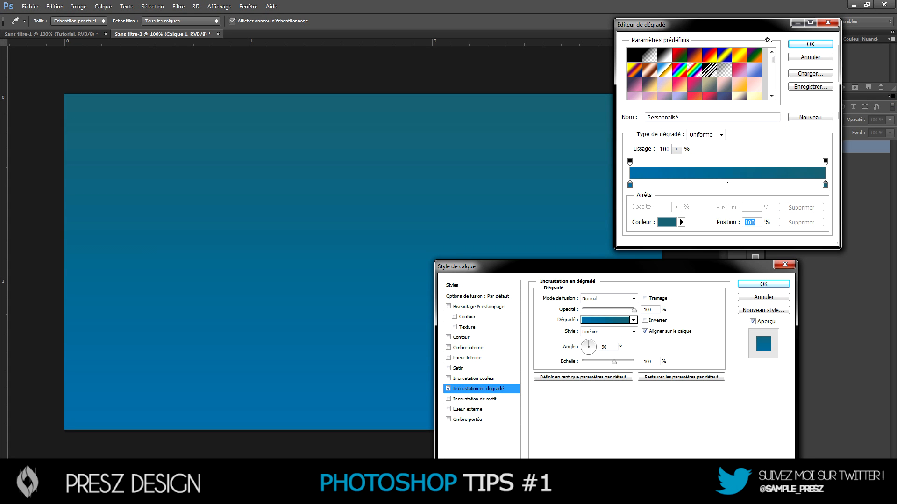
# Set the gradient's end colour stop to black #000000.
pyautogui.doubleClick(825, 185)
pyautogui.write('000000')
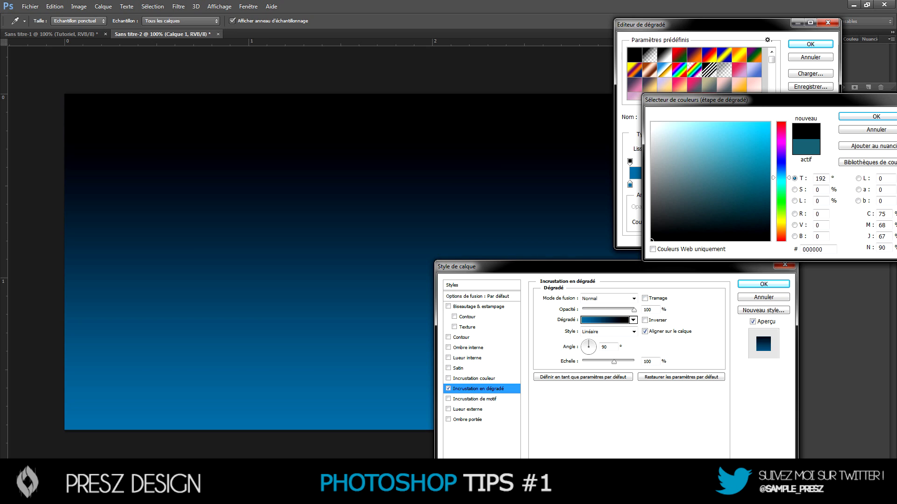
pyautogui.press('Return')
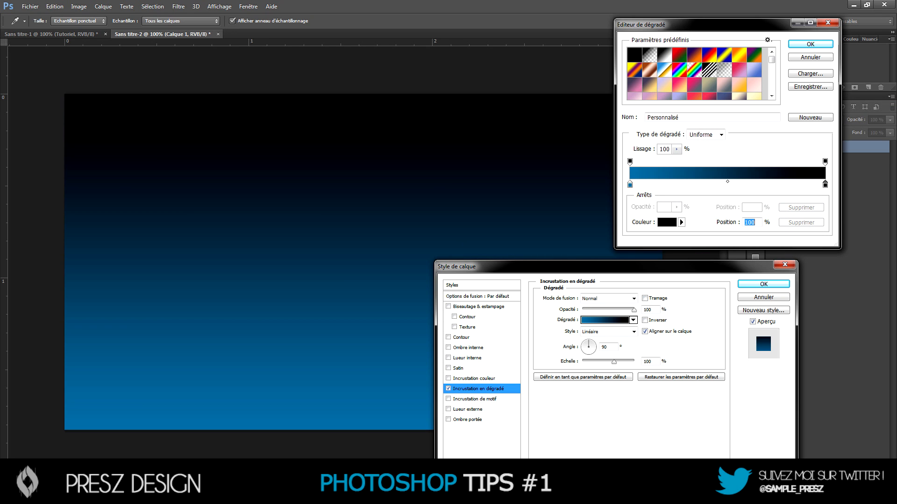
# Shift the midpoint between the blue and black stops to 38%, 28% and finally 73%.
pyautogui.moveTo(727, 182); pyautogui.dragTo(704, 181)
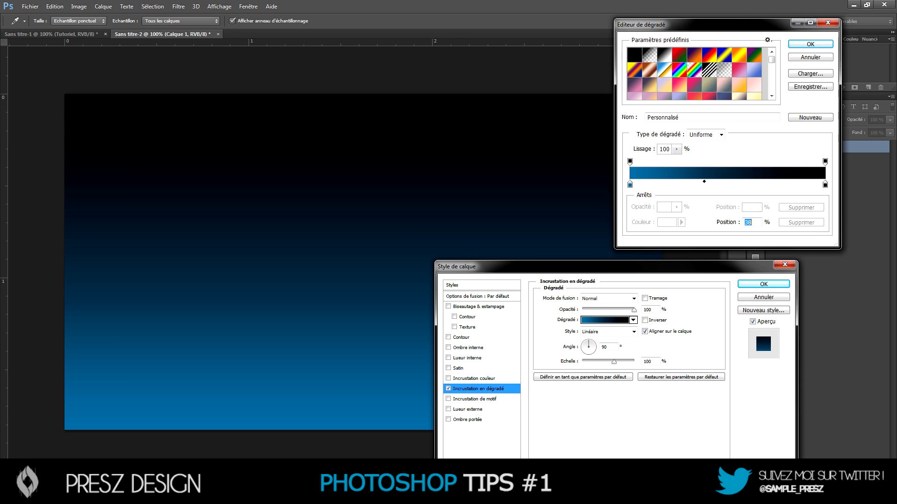
pyautogui.moveTo(704, 181); pyautogui.dragTo(684, 182)
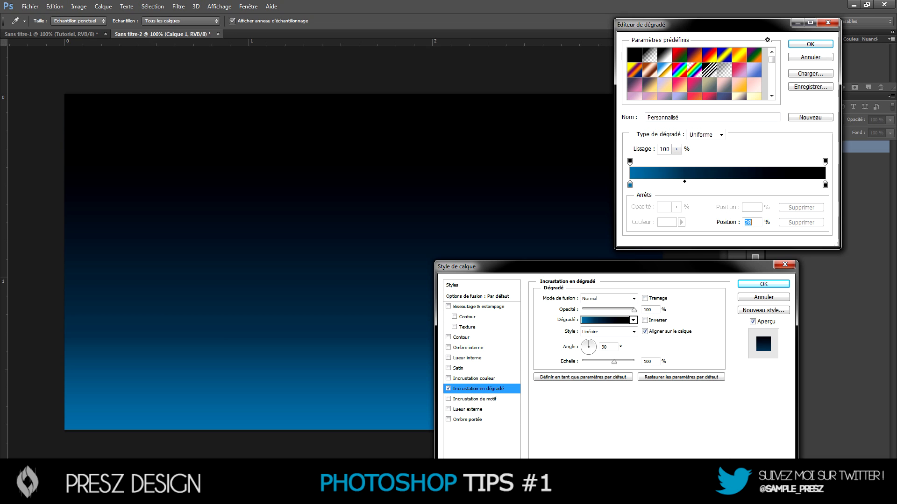
pyautogui.moveTo(684, 182); pyautogui.dragTo(772, 181)
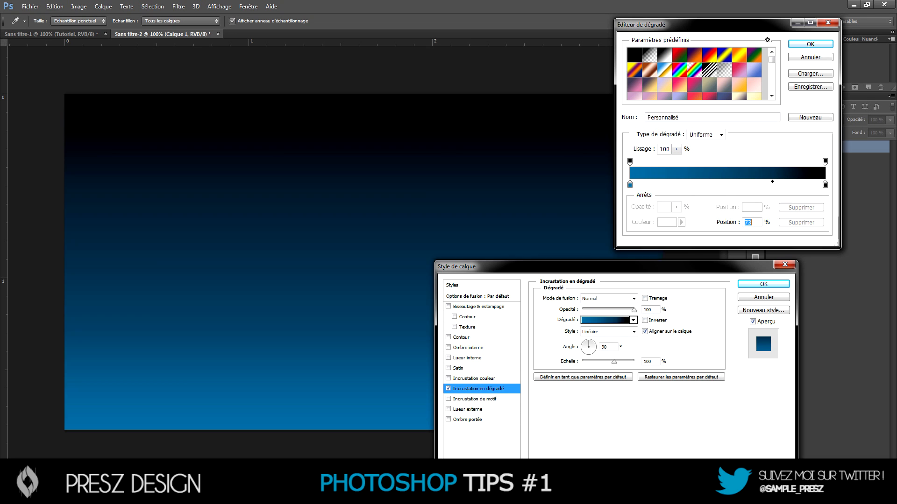
# Add eight black colour stops spread along the gradient, including ones at 74%, 50% and 42%.
pyautogui.click(773, 185)
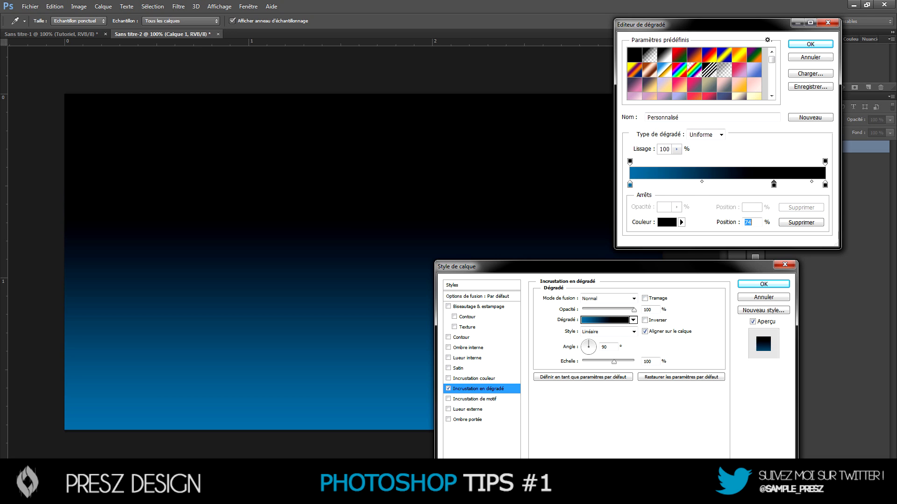
pyautogui.click(787, 185)
pyautogui.click(748, 185)
pyautogui.click(727, 185)
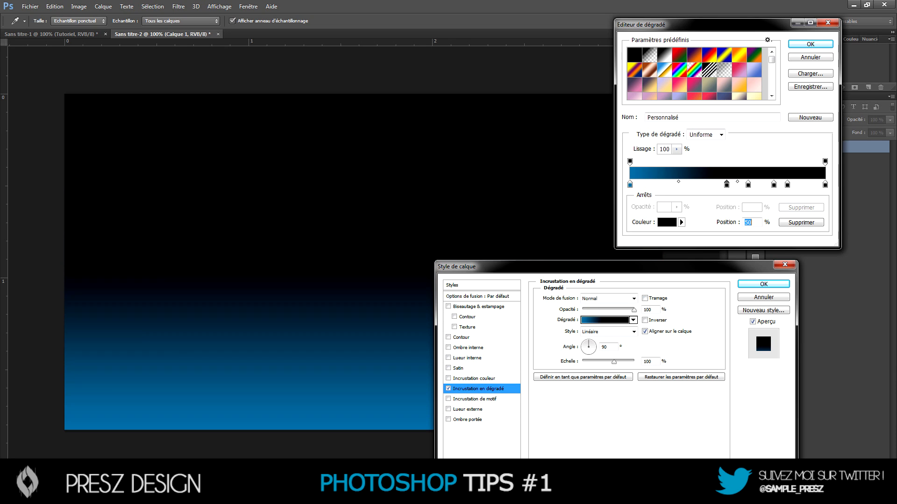
pyautogui.click(644, 185)
pyautogui.click(665, 185)
pyautogui.click(680, 185)
pyautogui.click(712, 185)
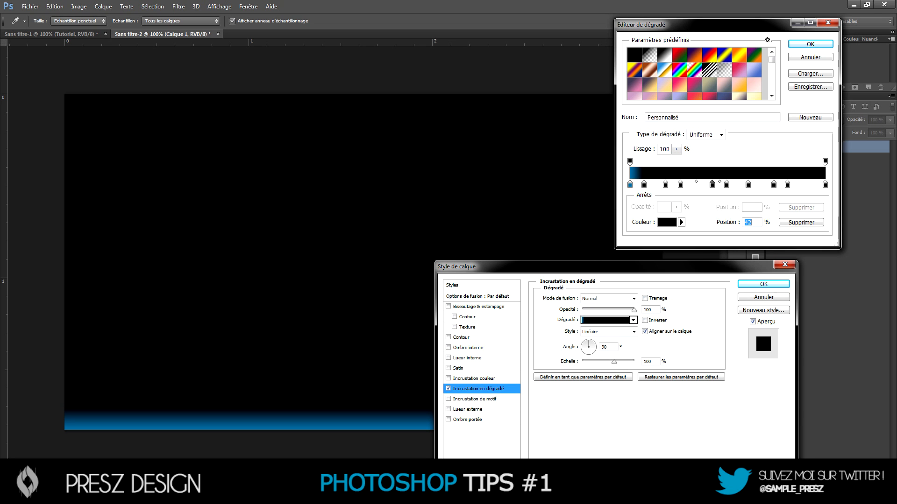
# Reuse the starting stop's blue to add four blue colour stops among the black ones, the last at 92%.
pyautogui.click(629, 185)
pyautogui.click(693, 185)
pyautogui.click(760, 185)
pyautogui.click(793, 185)
pyautogui.click(809, 185)
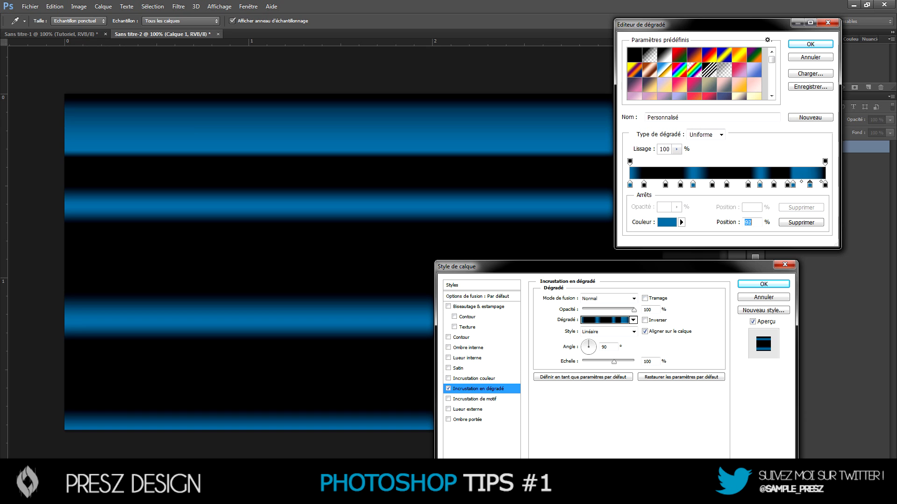
# Add another blue colour stop at 71%, then discard the multi-stop gradient.
pyautogui.click(768, 185)
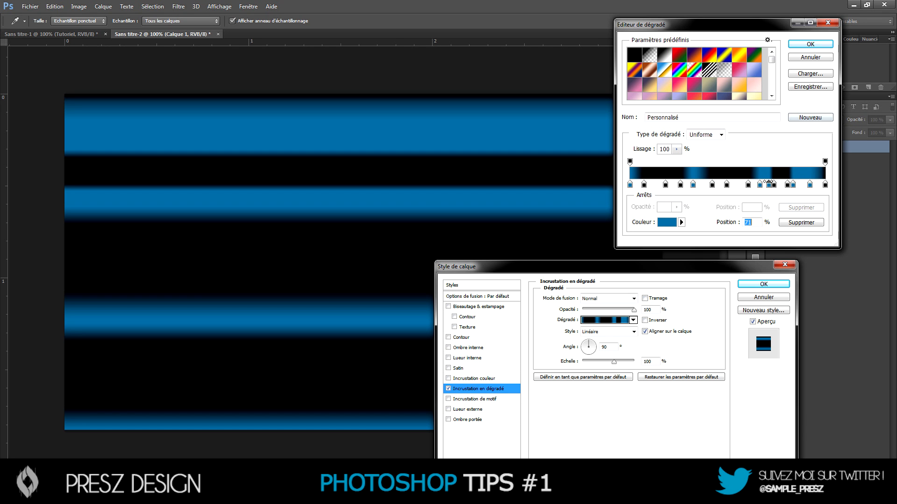
pyautogui.press('Escape')
# Reopen the overlay's gradient for editing and set its starting colour stop to blue #0064a9.
pyautogui.click(605, 320)
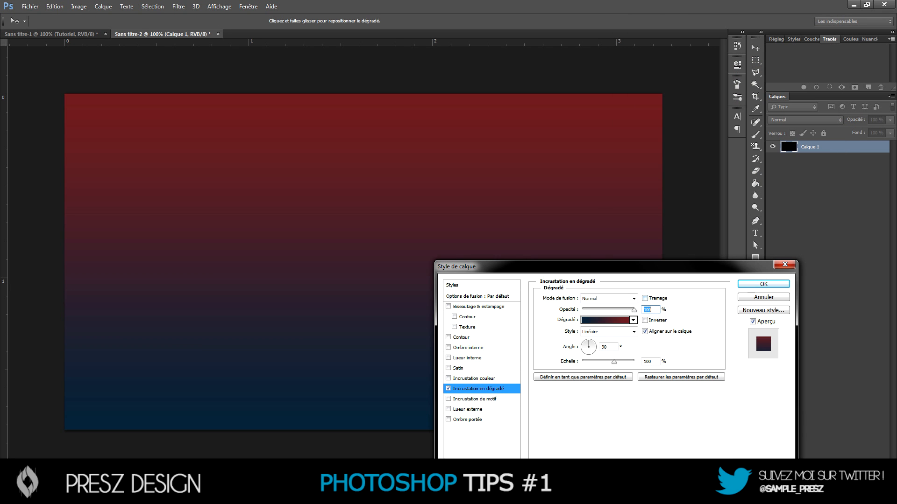
pyautogui.doubleClick(630, 185)
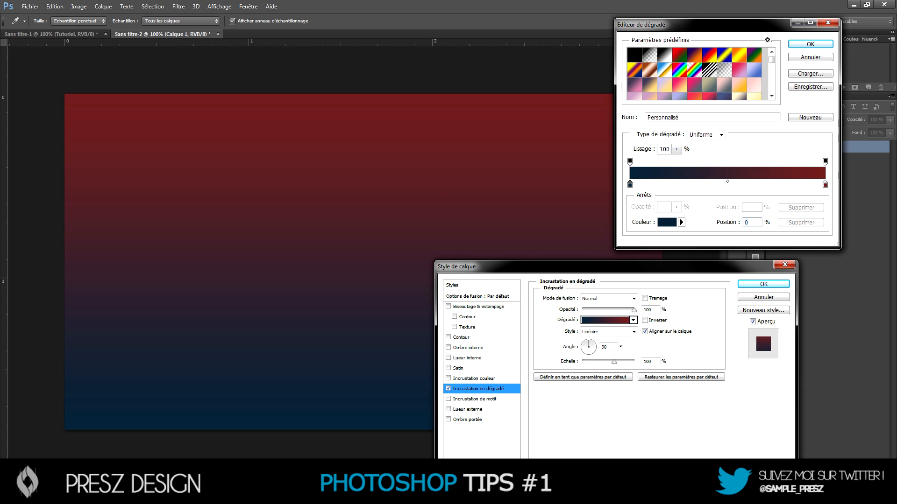
pyautogui.moveTo(735, 212); pyautogui.dragTo(769, 162)
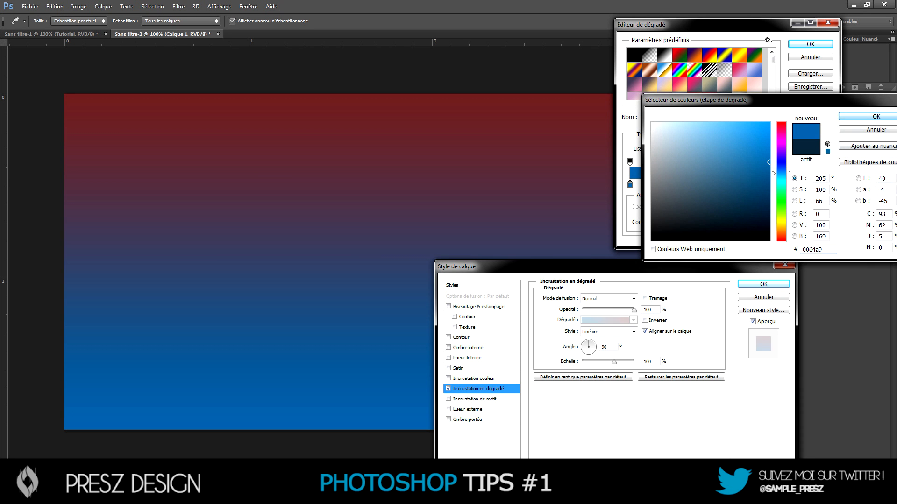
pyautogui.press('Return')
# Set the gradient's end colour stop to a similar saturated blue and add a stop near the middle.
pyautogui.doubleClick(825, 185)
pyautogui.moveTo(781, 219); pyautogui.dragTo(782, 173)
pyautogui.moveTo(729, 187)
pyautogui.mouseDown()
pyautogui.moveTo(769, 123)
pyautogui.moveTo(770, 194)
pyautogui.moveTo(770, 165)
pyautogui.mouseUp()
pyautogui.press('Return')
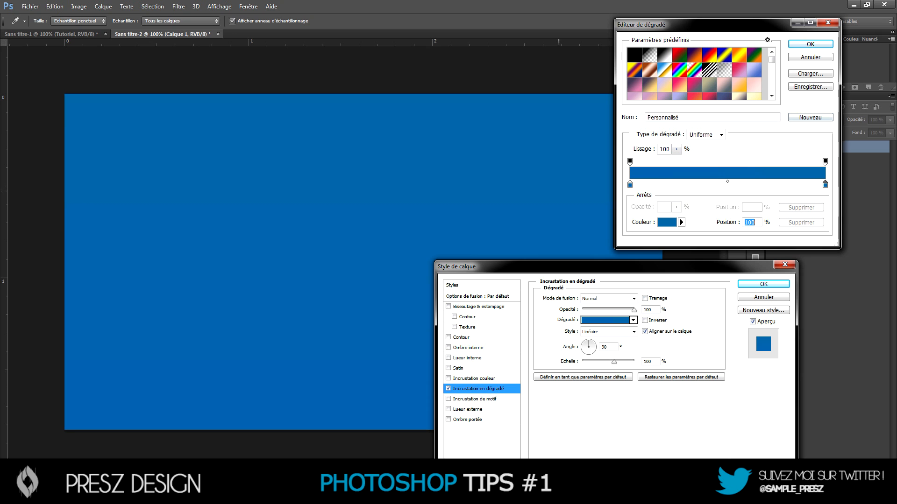
pyautogui.moveTo(727, 182)
pyautogui.mouseDown()
pyautogui.moveTo(708, 182)
pyautogui.moveTo(725, 184)
pyautogui.mouseUp()
pyautogui.click(713, 184)
# Set the gradient's end colour stop to black and delete the extra middle stop.
pyautogui.doubleClick(825, 185)
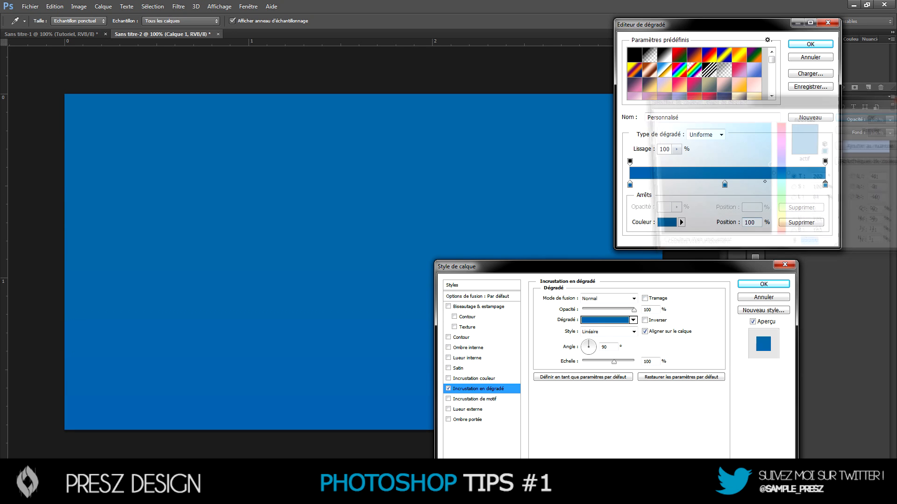
pyautogui.click(651, 241)
pyautogui.press('Return')
pyautogui.click(726, 185)
pyautogui.press('Delete')
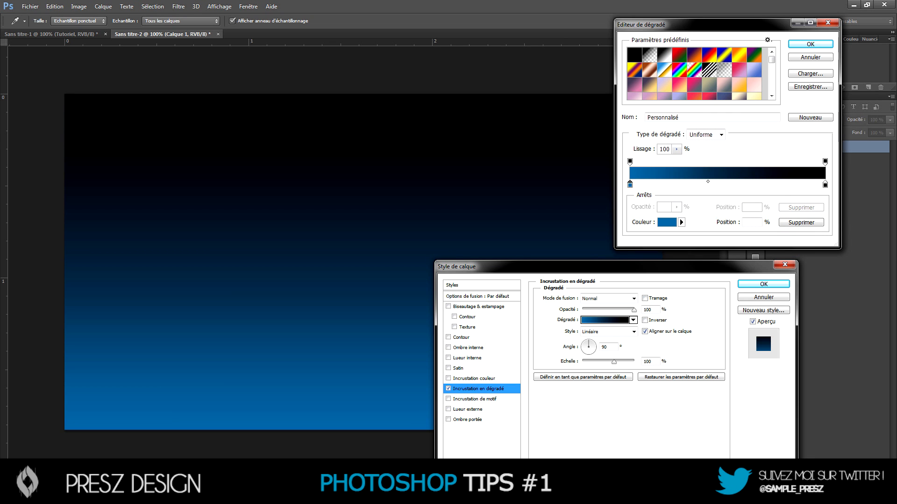
# Move the midpoint between the blue and black stops to about 32% and accept the gradient.
pyautogui.moveTo(708, 181); pyautogui.dragTo(690, 181)
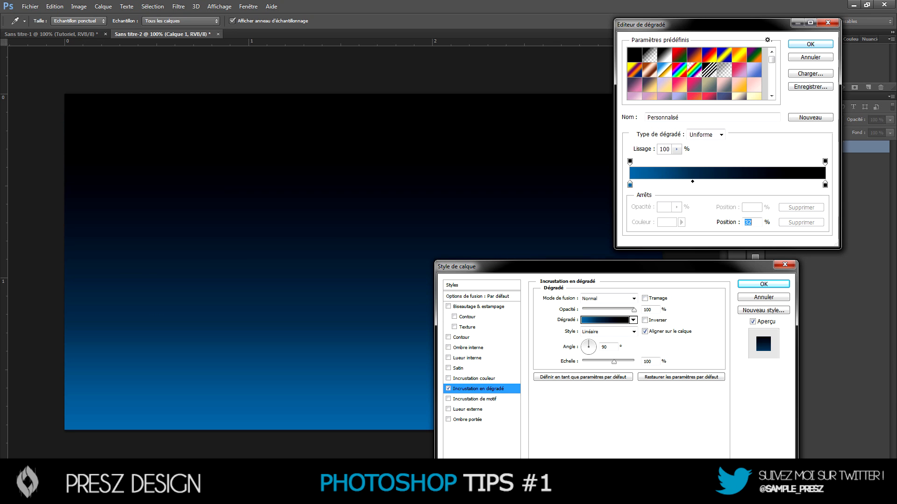
pyautogui.click(810, 44)
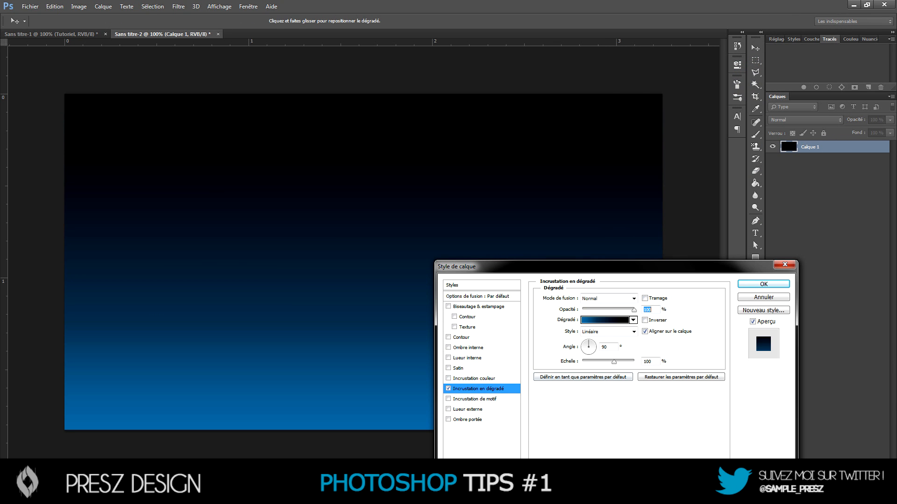
# Try the gradient overlay's scale at its minimum and maximum, and finally set it to 91%.
pyautogui.moveTo(614, 362); pyautogui.dragTo(582, 362)
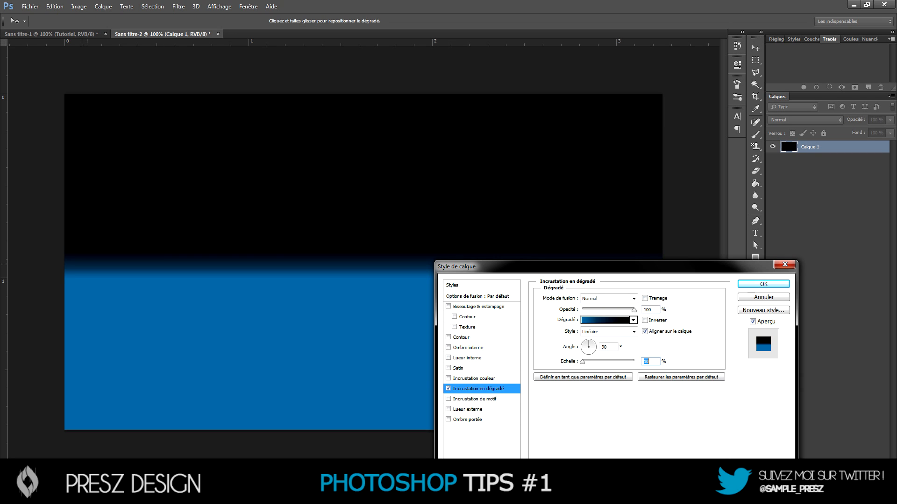
pyautogui.moveTo(583, 362); pyautogui.dragTo(634, 362)
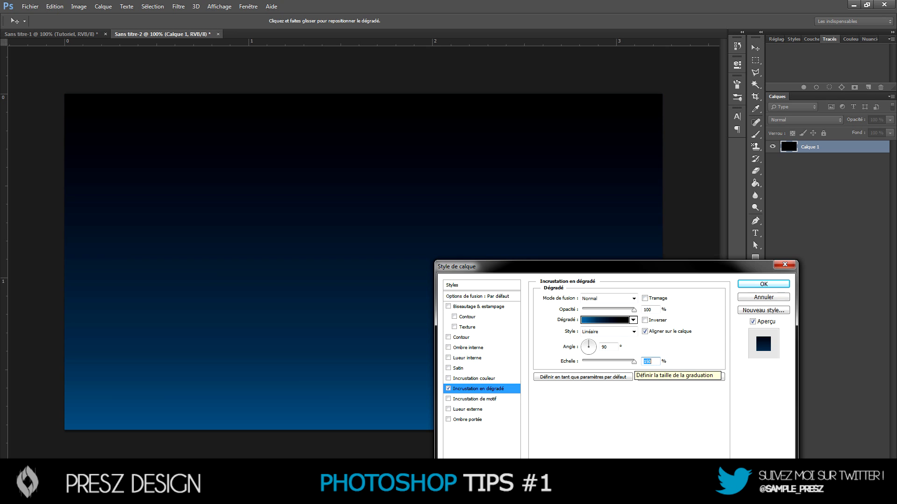
pyautogui.moveTo(635, 362); pyautogui.dragTo(610, 362)
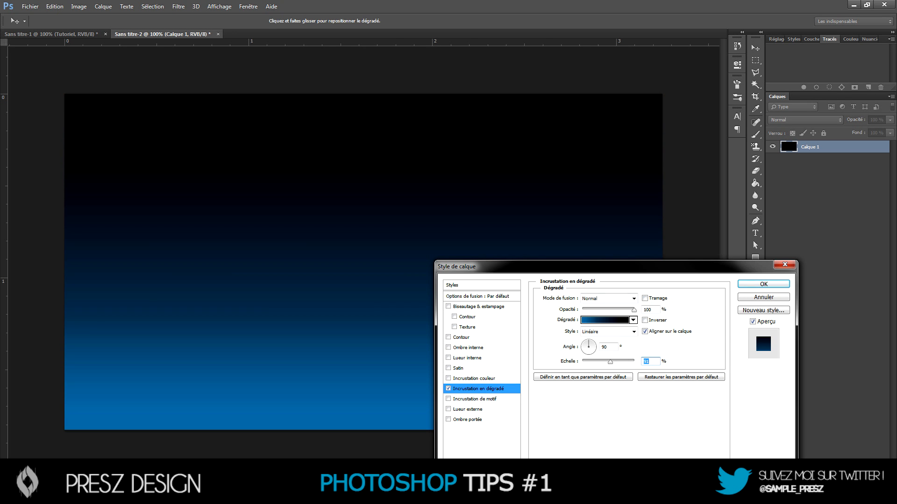
# Add a black colour stop at 60% of the gradient, tighten the blend toward the blue end, and apply the layer style.
pyautogui.click(606, 321)
pyautogui.click(747, 184)
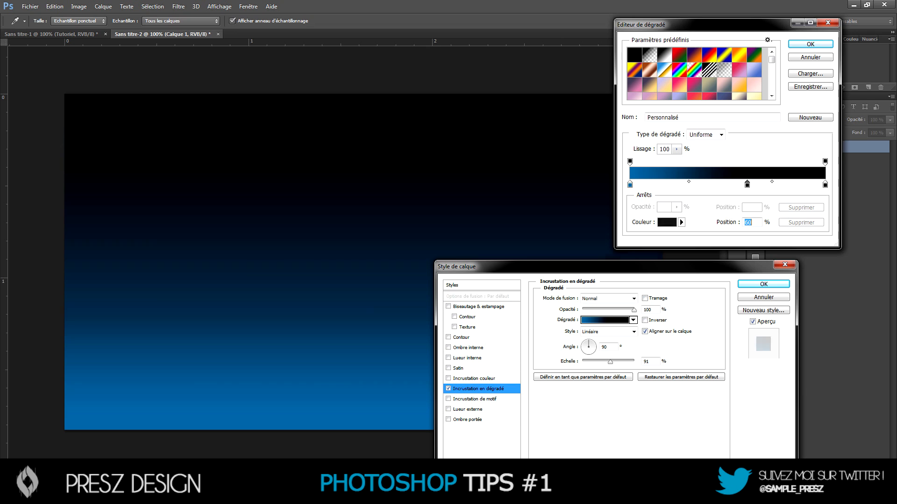
pyautogui.moveTo(772, 182); pyautogui.dragTo(750, 181)
pyautogui.press('Return')
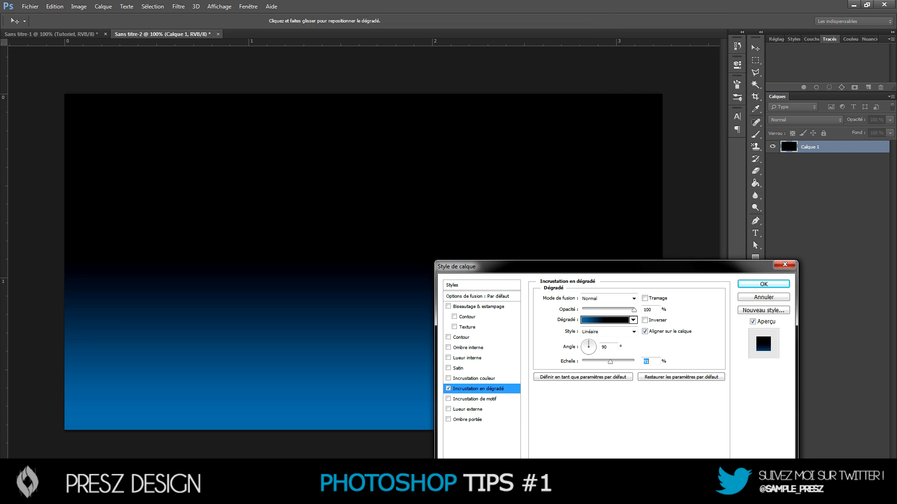
pyautogui.press('Return')
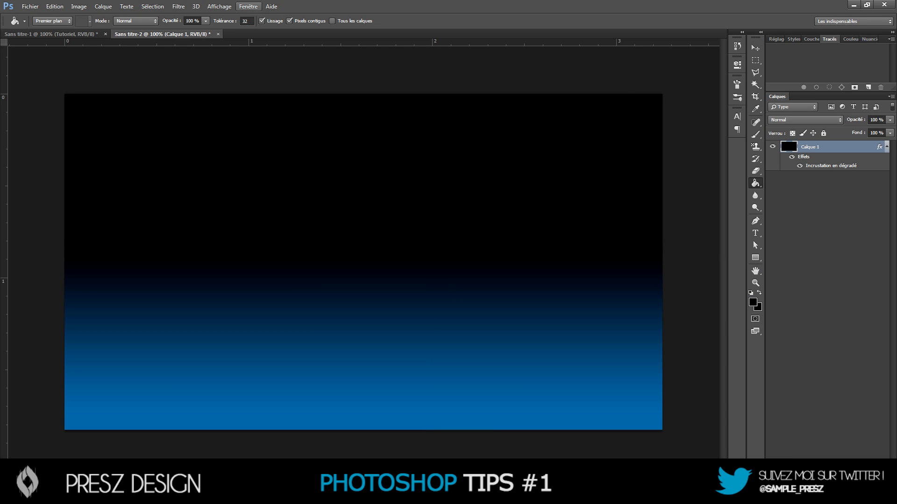
# Close the Sans titre-2 document without saving its changes.
pyautogui.hotkey('ctrl', 'w')
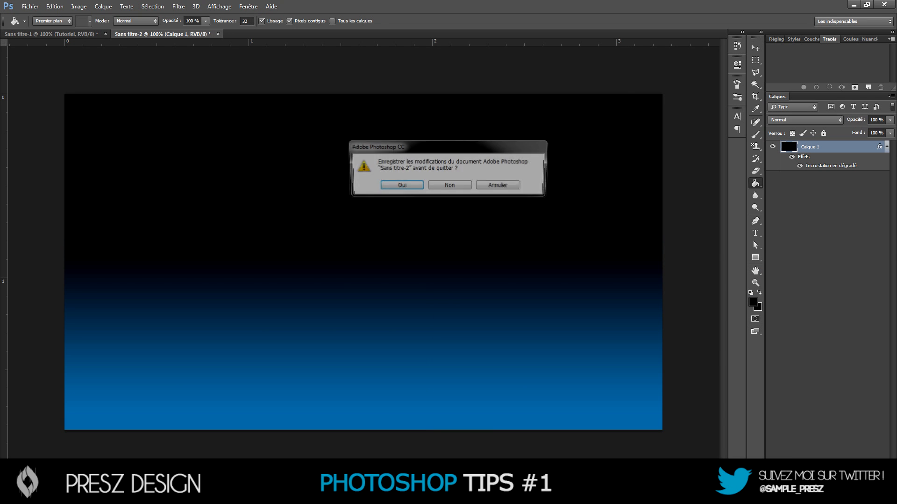
pyautogui.press('n')
# Create a new transparent document of 1280 × 720 pixels at 1000 pixels/inch and fill its layer with black.
pyautogui.click(30, 7)
pyautogui.click(39, 16)
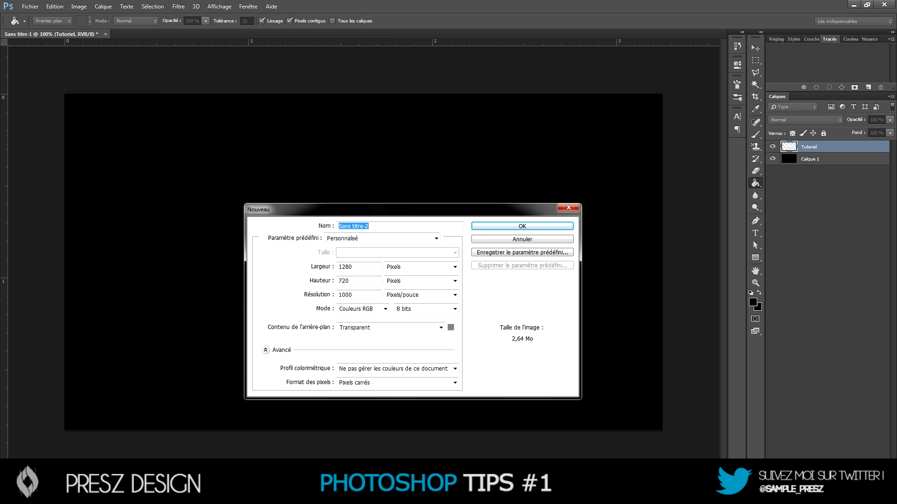
pyautogui.press('Return')
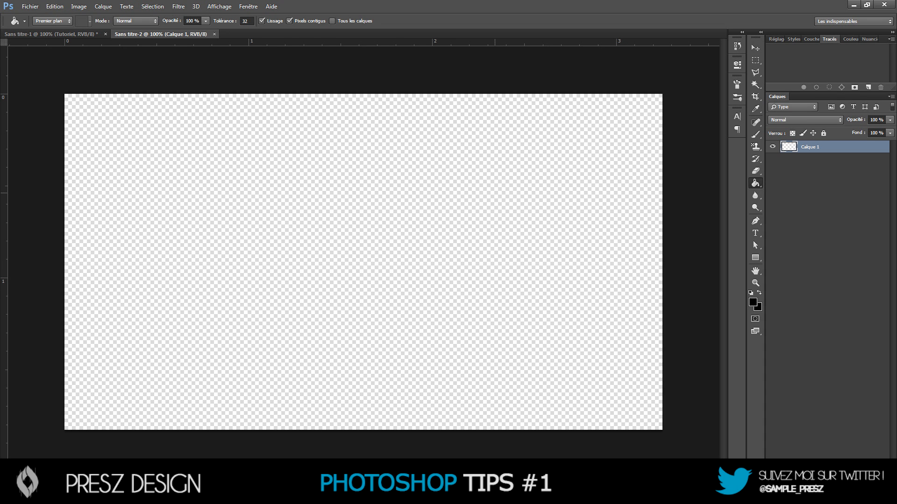
pyautogui.click(495, 193)
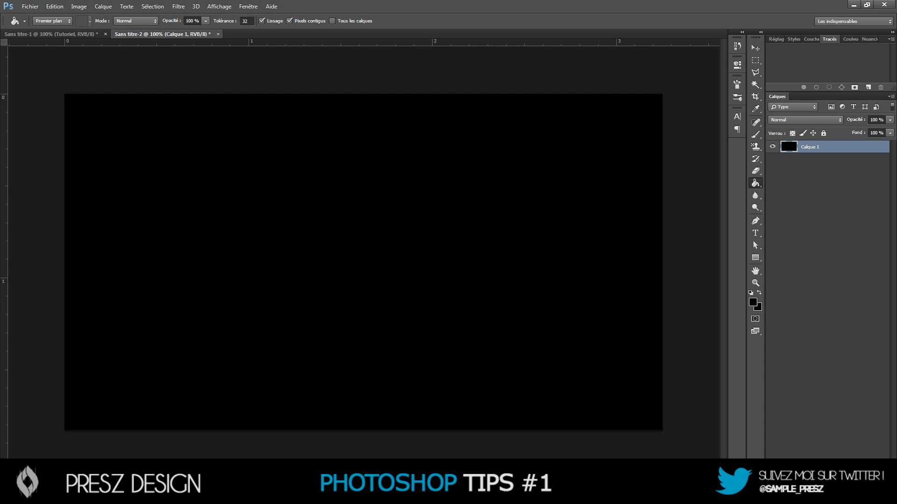
# Place the embedded image news_photo_27485_1365438792.jpg from the Commandes GFX folder into the document.
pyautogui.click(30, 6)
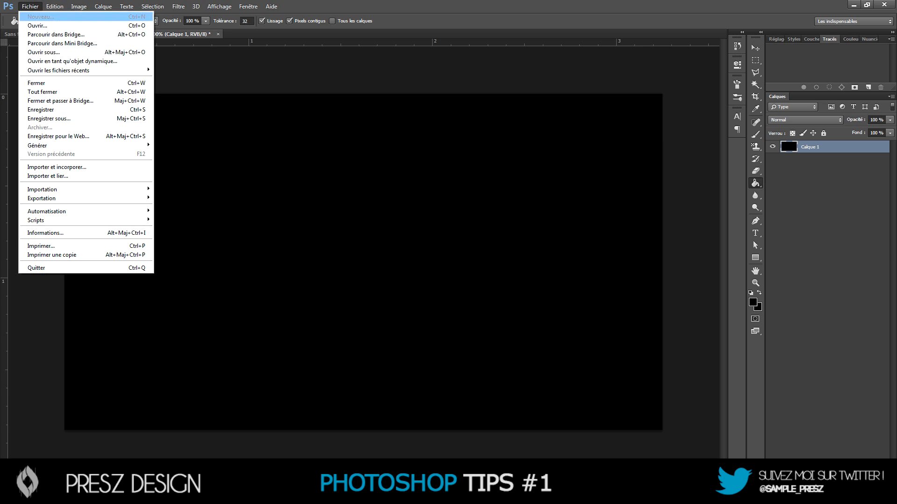
pyautogui.click(57, 167)
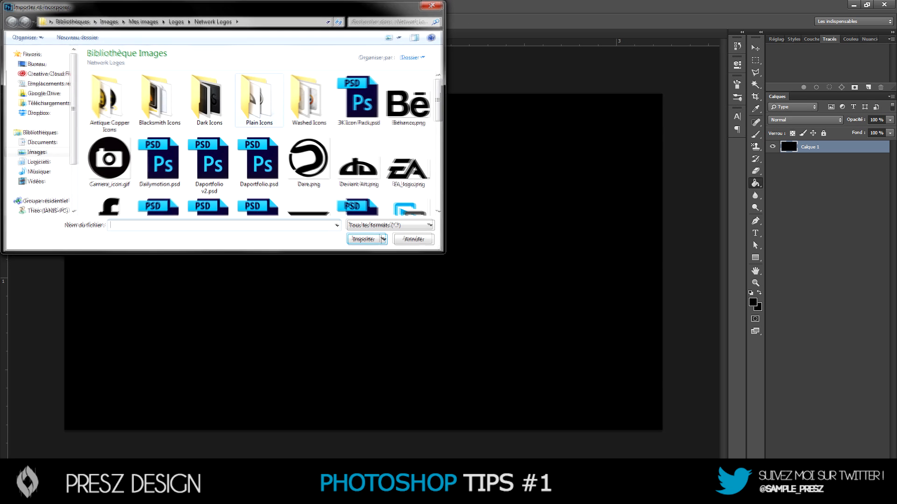
pyautogui.click(143, 21)
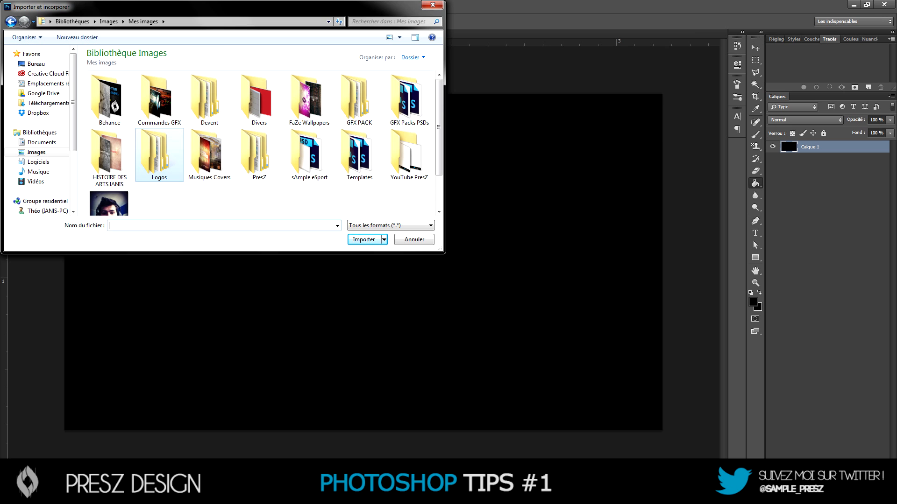
pyautogui.doubleClick(160, 100)
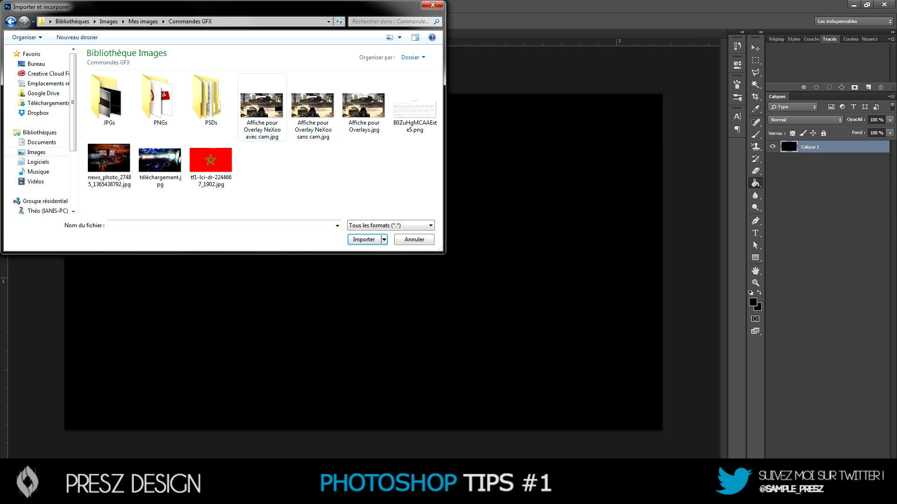
pyautogui.doubleClick(109, 157)
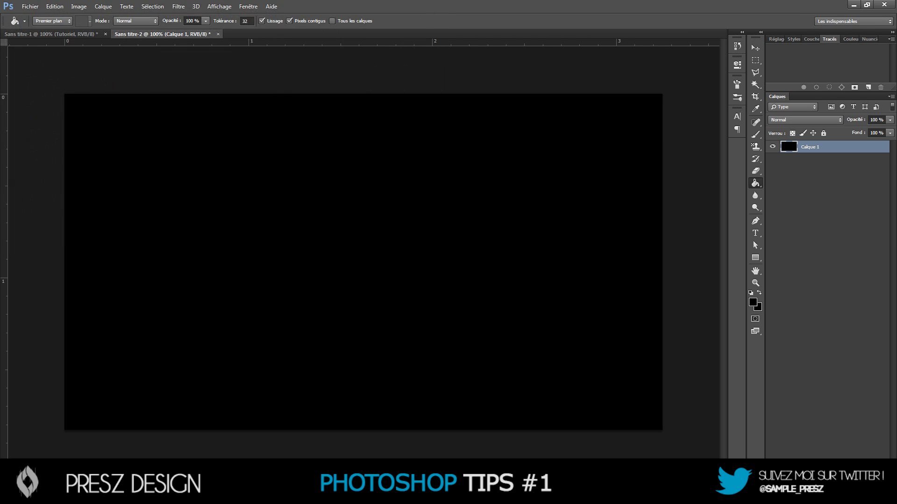
# Enlarge the placed photo to about 18% scale so it covers the whole canvas, and commit the transformation.
pyautogui.moveTo(615, 94); pyautogui.dragTo(761, 19)
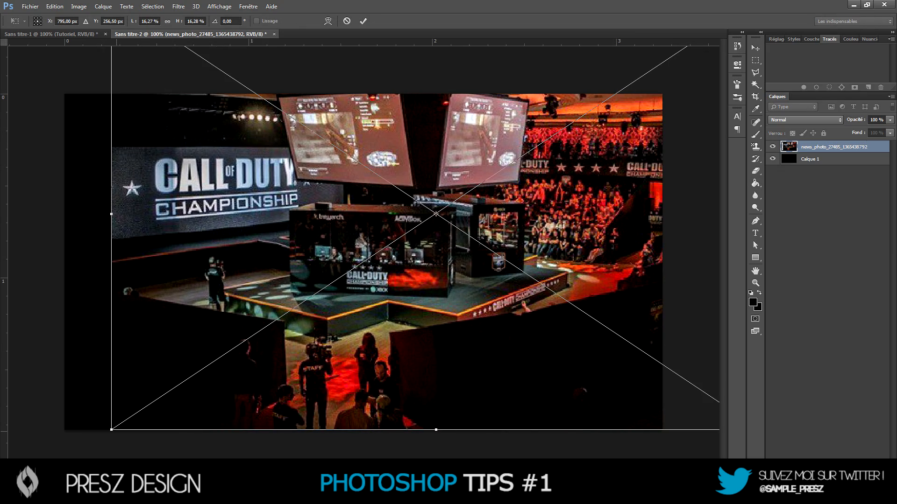
pyautogui.moveTo(111, 430); pyautogui.dragTo(41, 446)
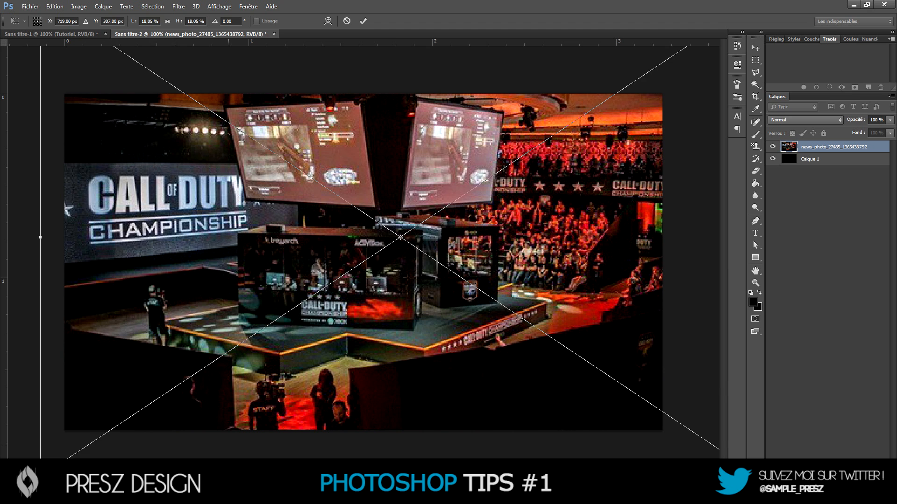
pyautogui.press('Return')
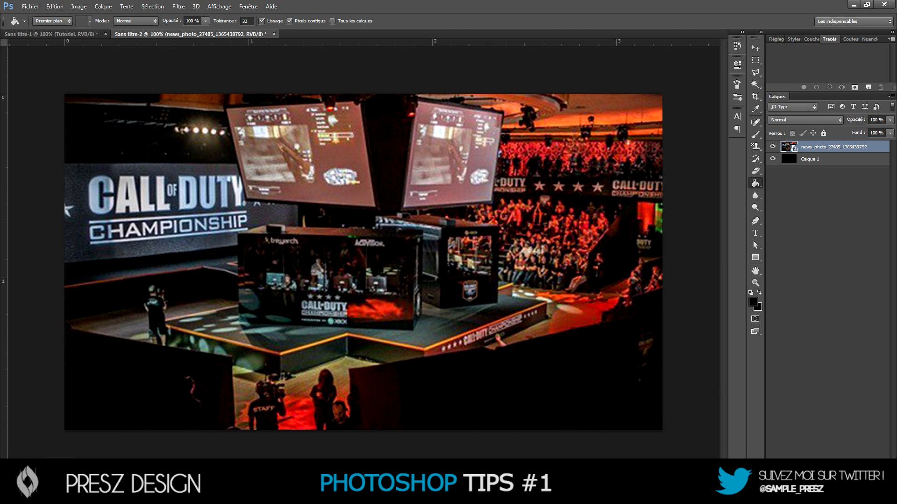
# Fade the photo layer to a very low opacity, then restore it to 100%.
pyautogui.moveTo(856, 120); pyautogui.dragTo(816, 120)
pyautogui.write('10')
pyautogui.press('Return')
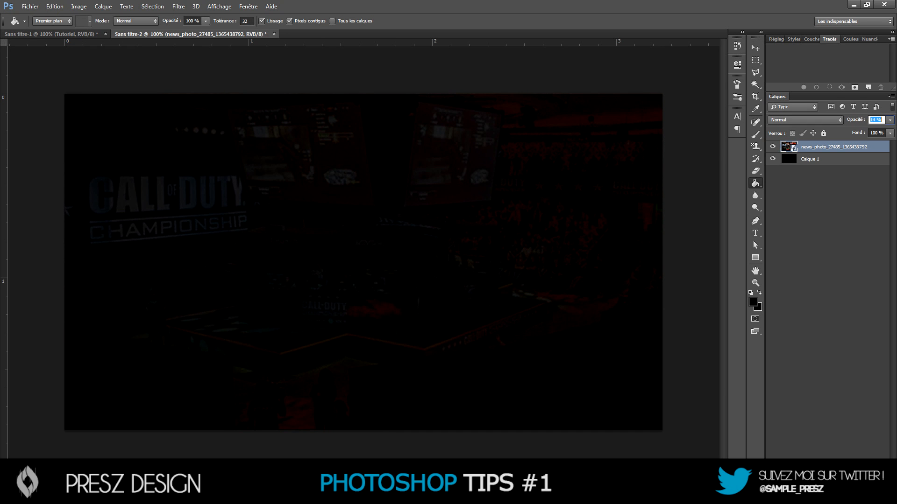
pyautogui.moveTo(856, 120); pyautogui.dragTo(857, 120)
pyautogui.write('100')
pyautogui.press('Return')
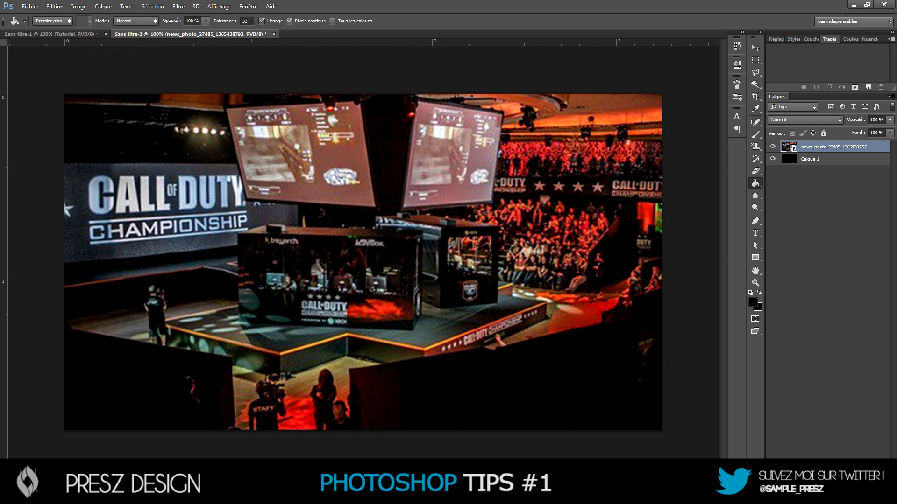
pyautogui.click(841, 482)
pyautogui.click(822, 472)
pyautogui.click(842, 481)
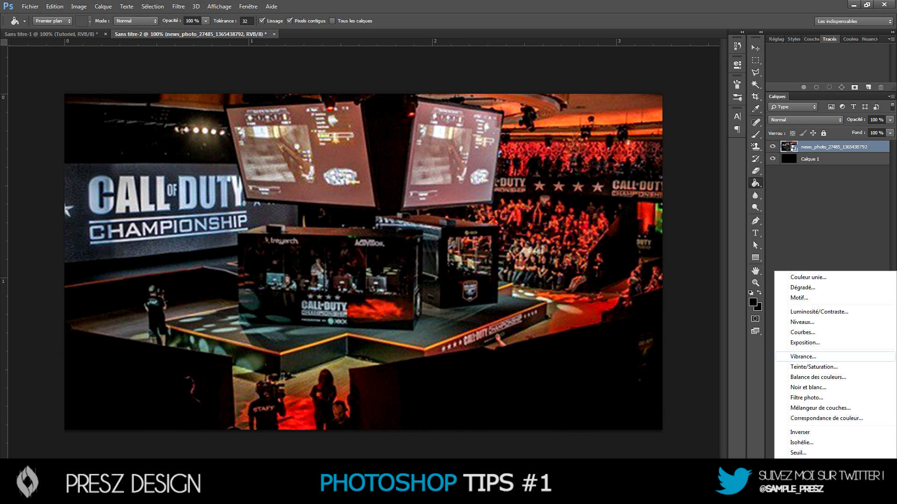
pyautogui.click(813, 366)
pyautogui.click(711, 59)
pyautogui.press('Delete')
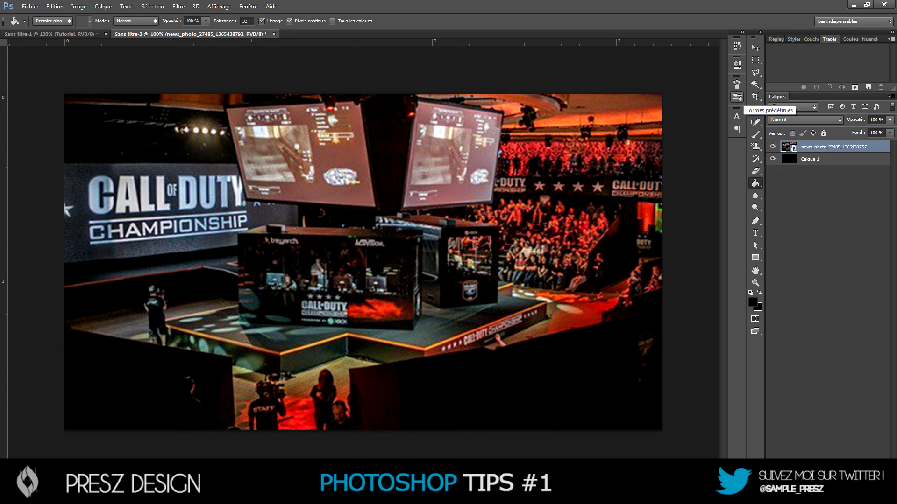
pyautogui.click(54, 6)
pyautogui.moveTo(79, 7)
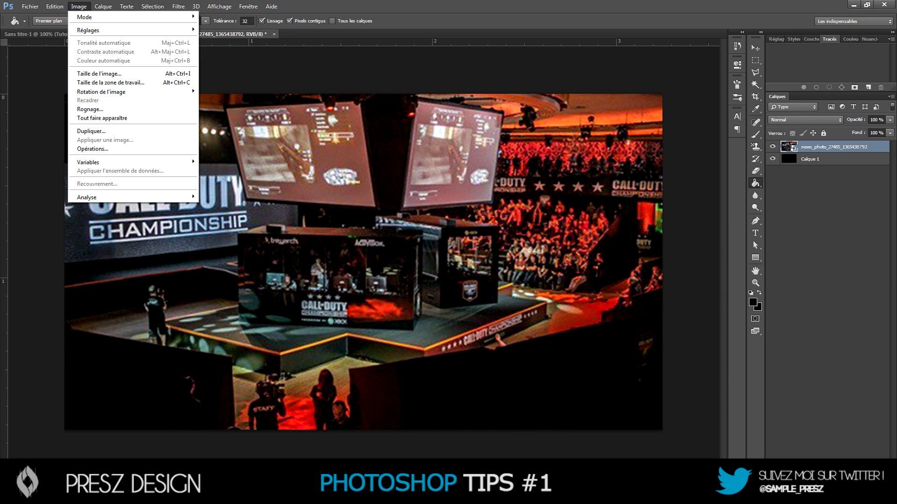
pyautogui.moveTo(94, 30)
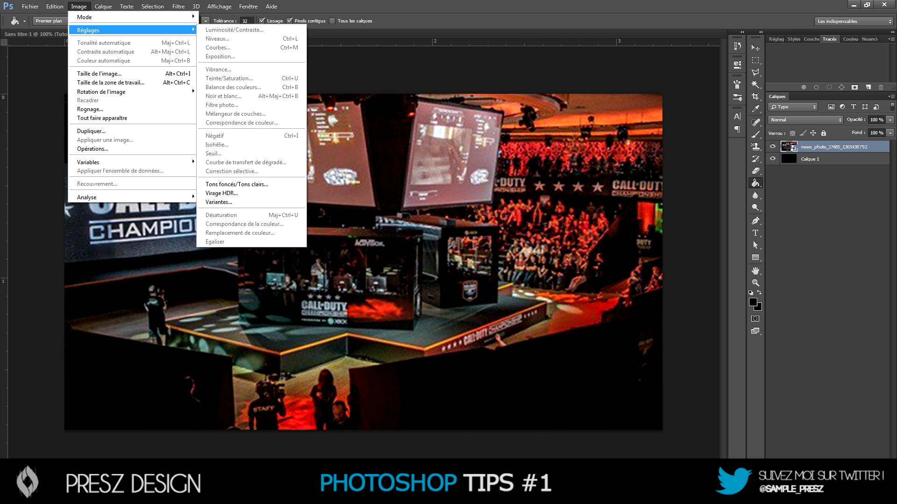
pyautogui.click(827, 205)
pyautogui.click(827, 159)
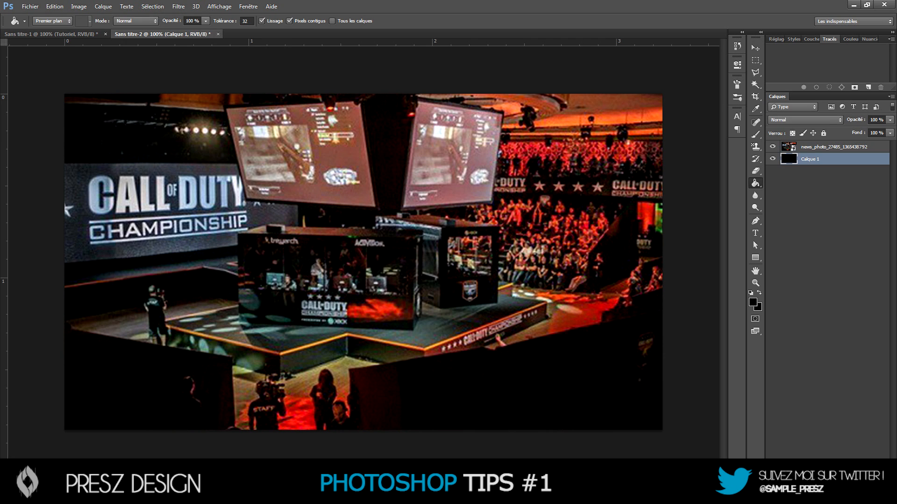
pyautogui.rightClick(829, 147)
pyautogui.click(626, 183)
pyautogui.click(54, 7)
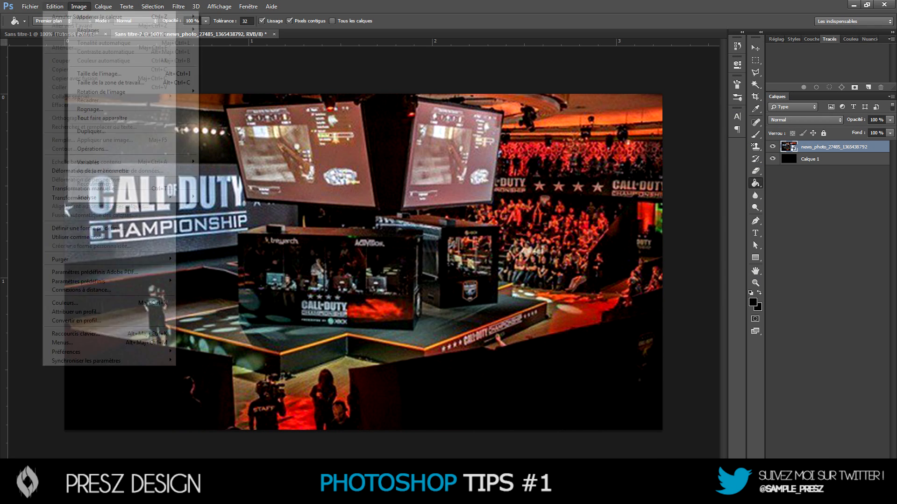
pyautogui.moveTo(117, 30)
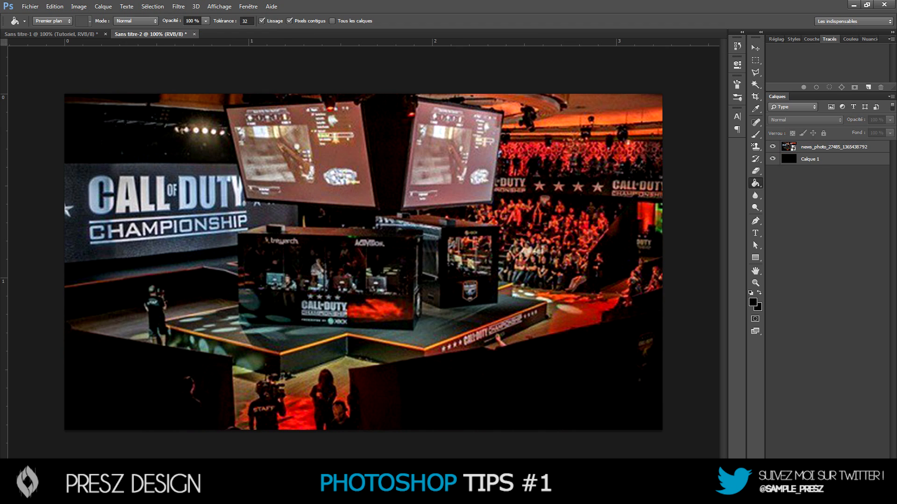
# Rasterize the placed photo layer so that image adjustments can be applied to it.
pyautogui.rightClick(818, 147)
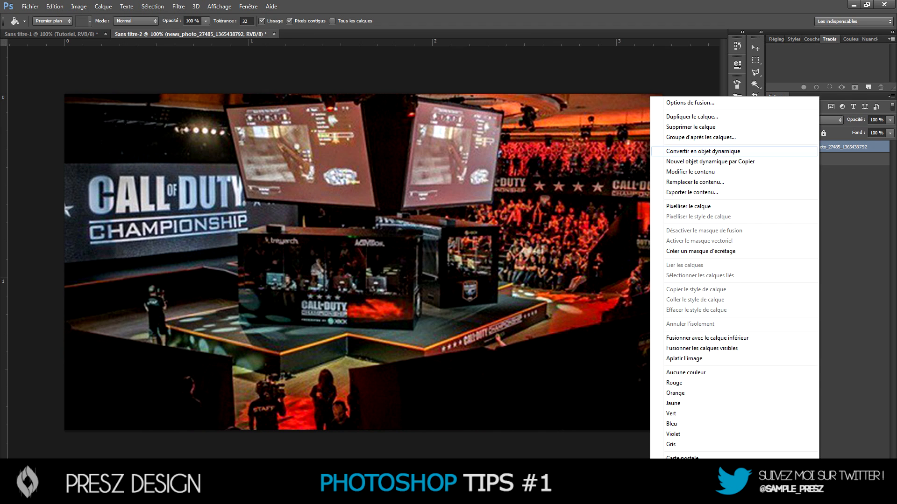
pyautogui.click(701, 206)
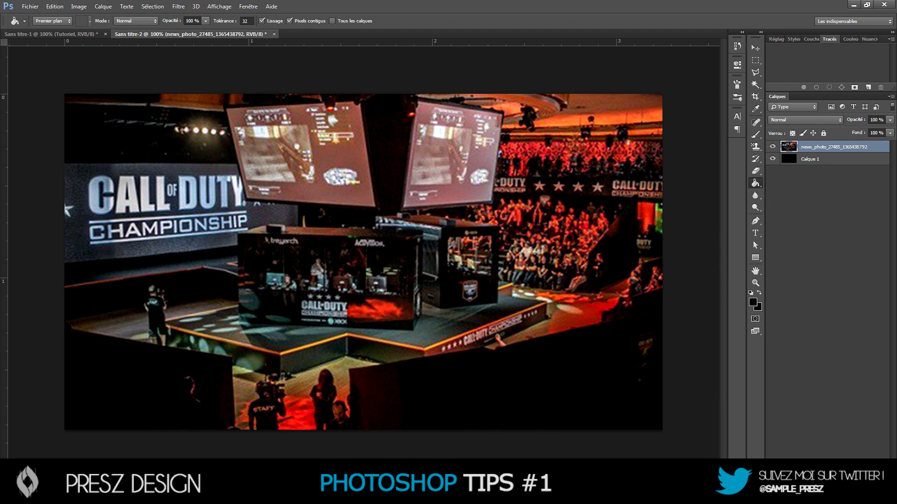
# Colorize the photo layer with Hue/Saturation at hue 0, saturation 0 and lightness -85, and compare by hiding and showing the layer.
pyautogui.click(79, 6)
pyautogui.moveTo(89, 30)
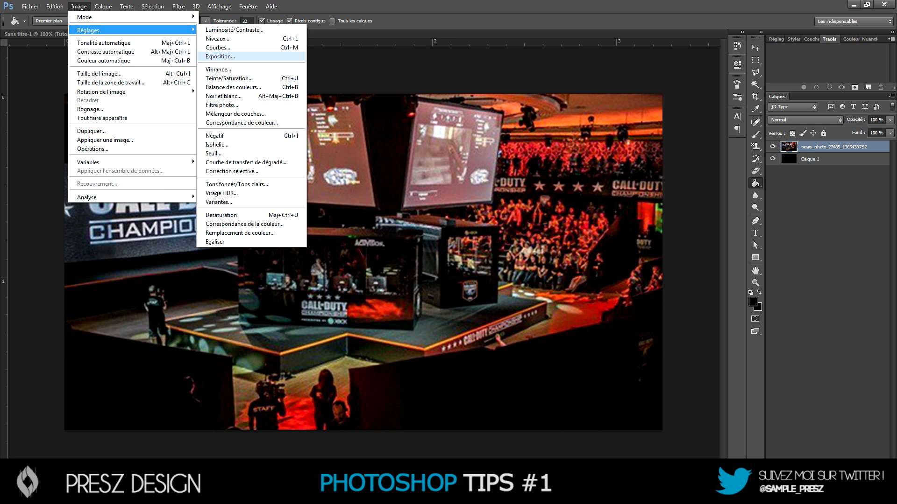
pyautogui.click(229, 78)
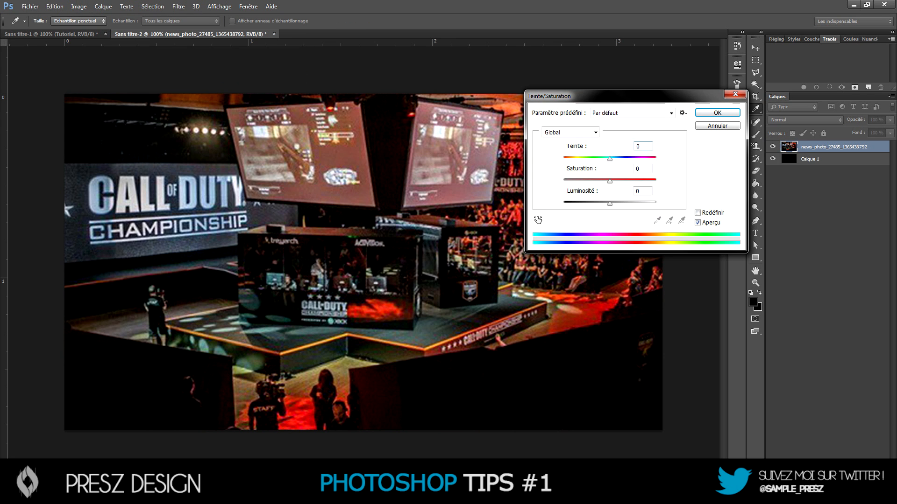
pyautogui.click(698, 213)
pyautogui.moveTo(635, 96); pyautogui.dragTo(641, 88)
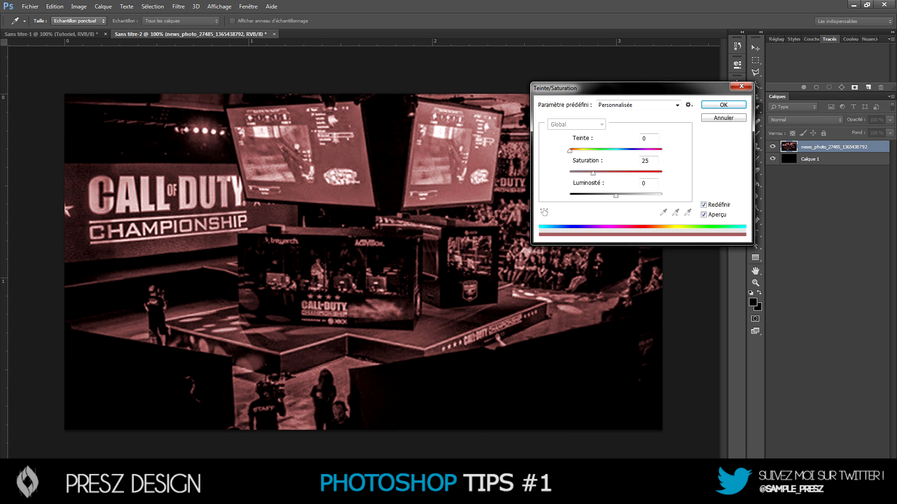
pyautogui.moveTo(593, 174); pyautogui.dragTo(570, 173)
pyautogui.moveTo(616, 196); pyautogui.dragTo(576, 195)
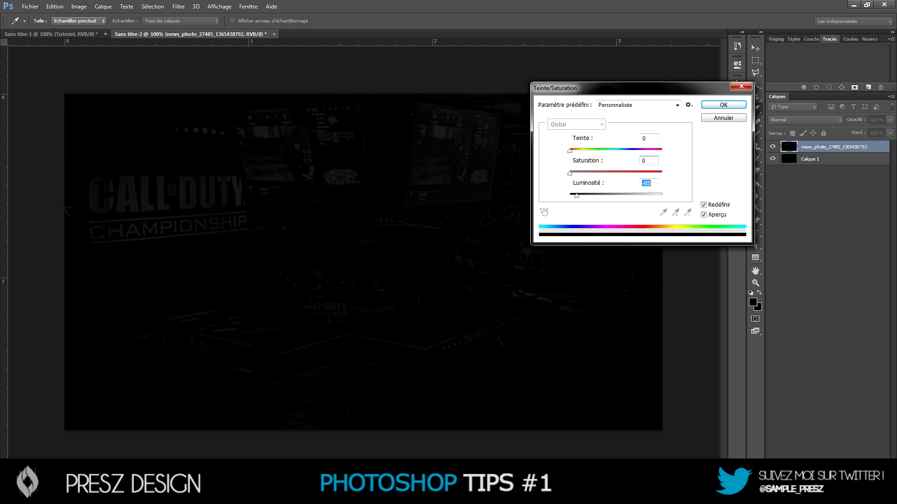
pyautogui.press('Return')
pyautogui.press('g')
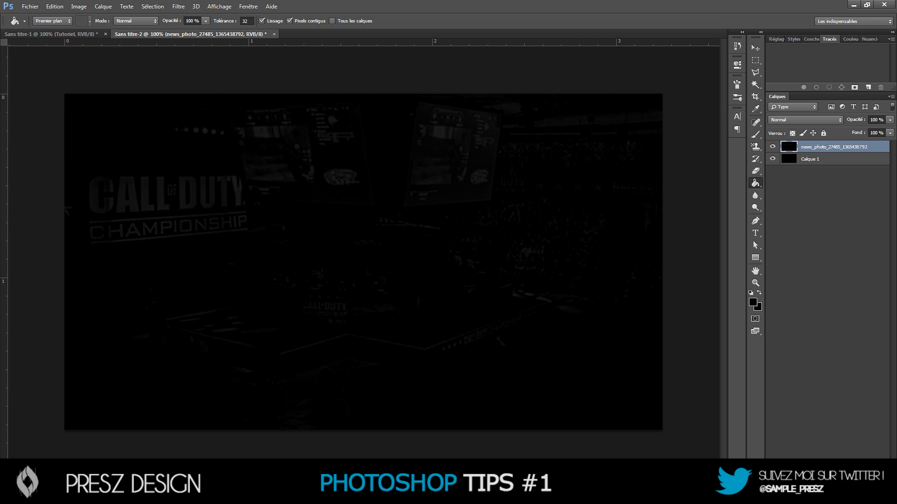
pyautogui.click(772, 147)
pyautogui.click(772, 146)
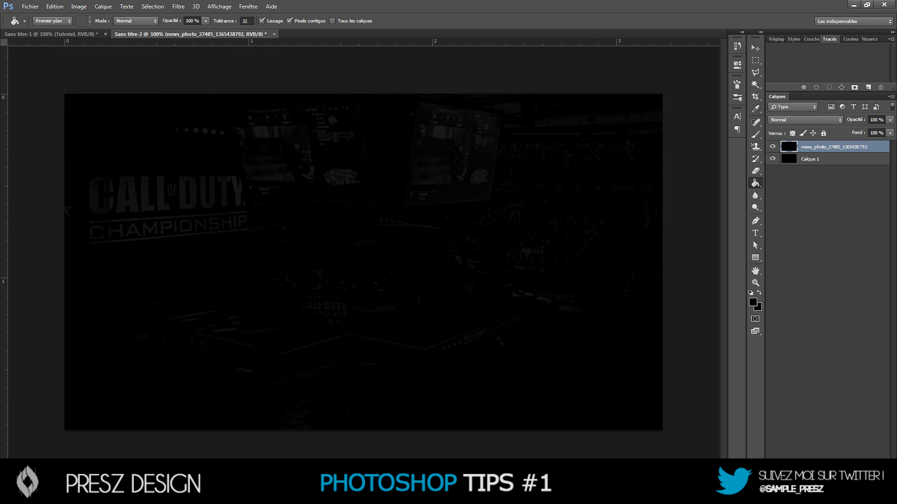